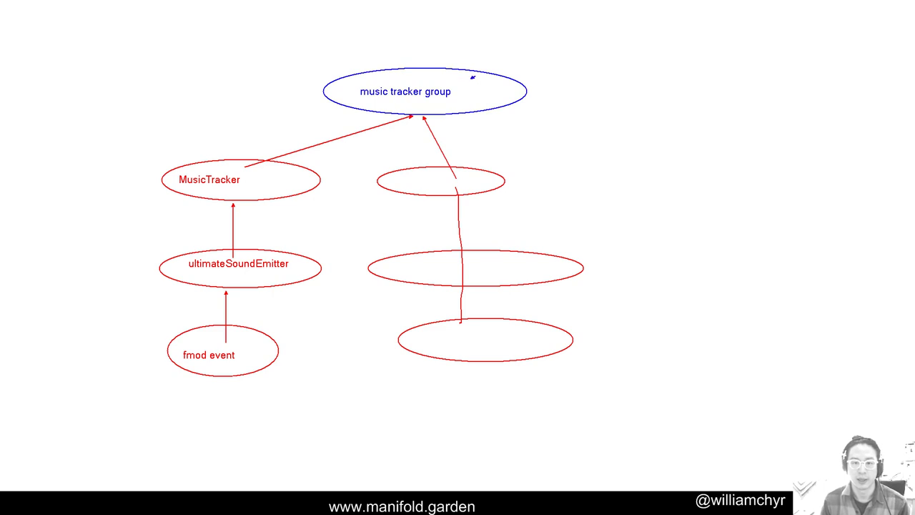
Undo the last blue stroke, draw two blue branch lines beside music tracker group, and add a green ellipse above them labelled "UltimateMusicManager"
key(ctrl+z)
drag(476, 84, 540, 59)
drag(708, 101, 628, 65)
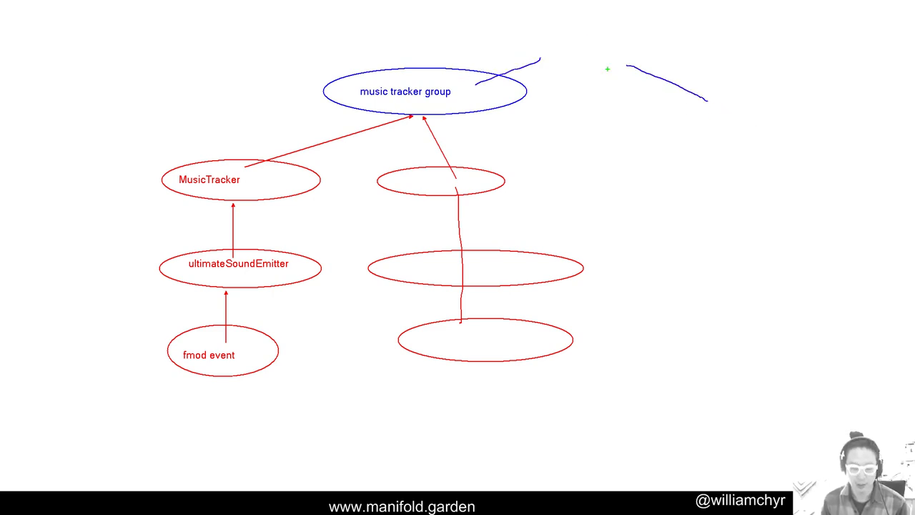
drag(478, 20, 708, 62)
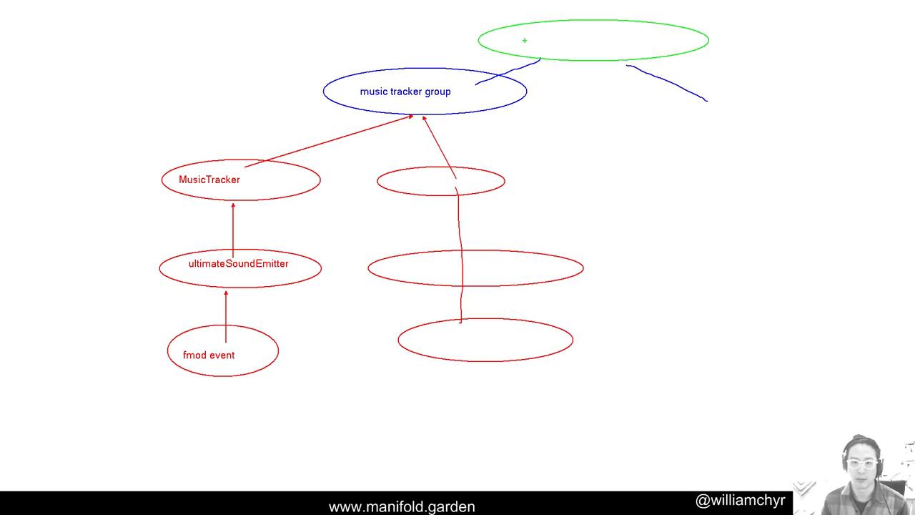
text(Ultimate)
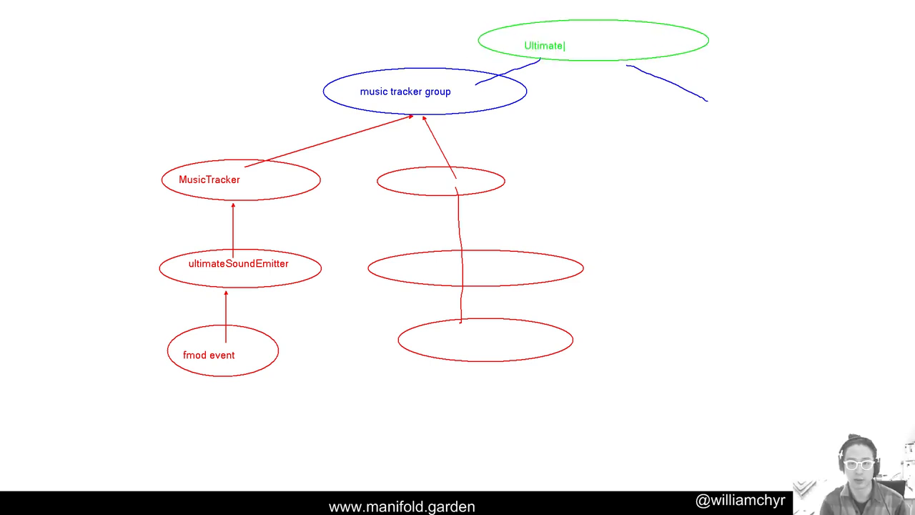
text(MusicManager)
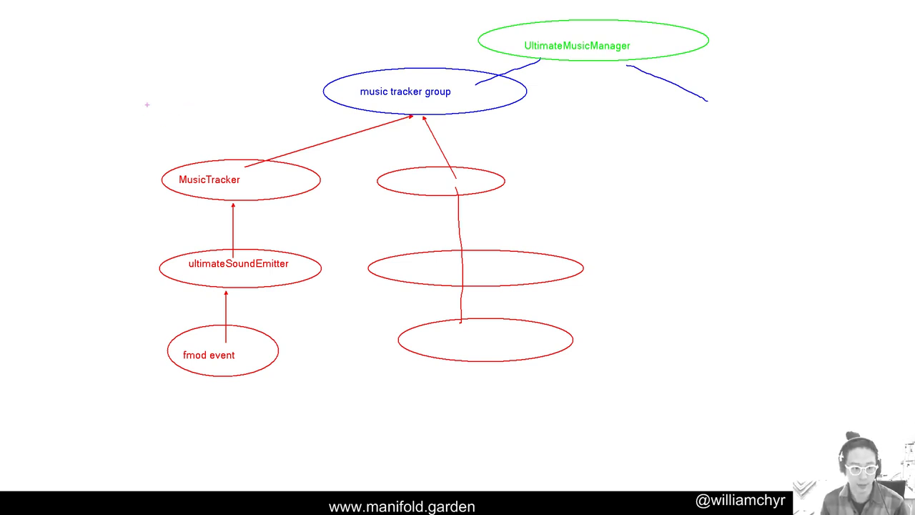
Sketch a pink freehand path from the upper-left doodle through UltimateMusicManager and music tracker group to MusicTracker, and exit the drawing for the code in Visual Studio
mouse_move(68, 49)
mouse_down()
mouse_move(78, 63)
mouse_move(69, 51)
mouse_move(90, 42)
mouse_move(78, 57)
mouse_move(101, 43)
mouse_move(231, 30)
mouse_move(512, 35)
mouse_move(445, 84)
mouse_move(379, 100)
mouse_move(247, 166)
mouse_move(159, 190)
mouse_move(208, 178)
mouse_up()
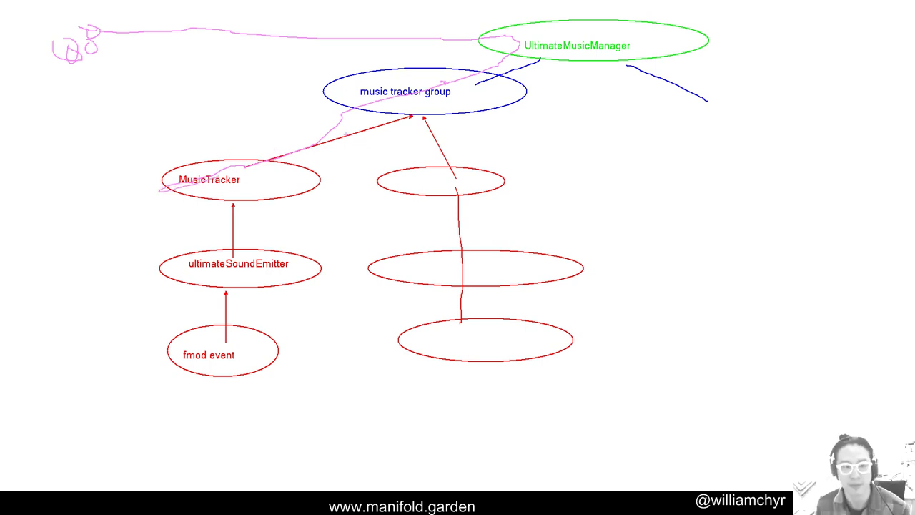
key(Escape)
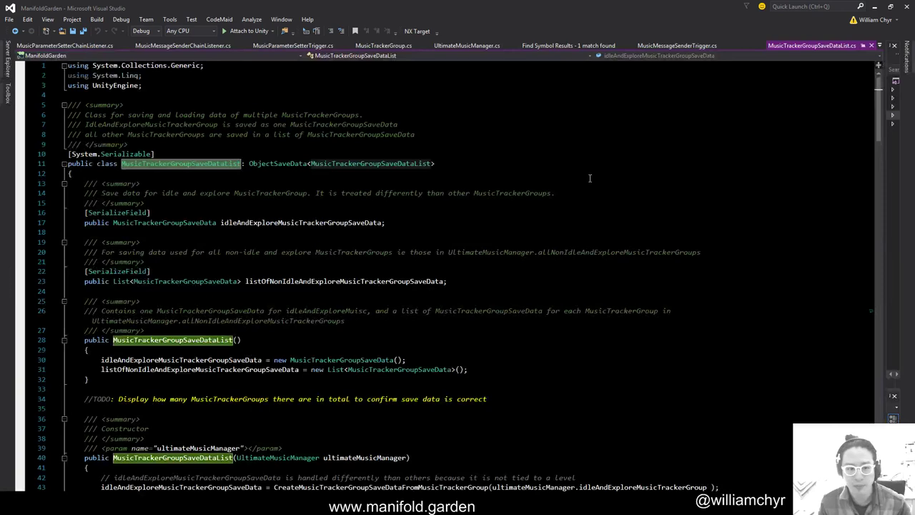
Examine the MusicTrackerGroupSaveDataList class, including its fields, constructors, deep copy and the method creating save data from a MusicTrackerGroup
click(354, 153)
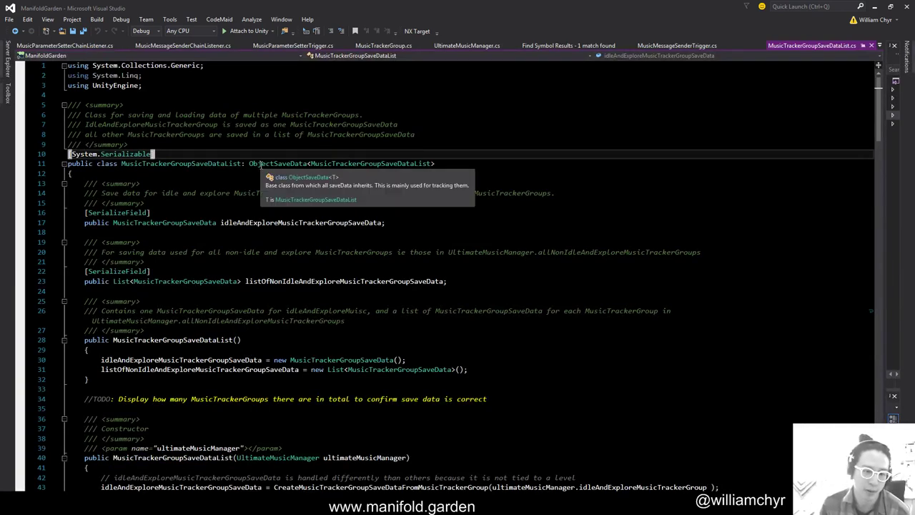
scroll(293, 143, down, 1)
scroll(362, 136, up, 1)
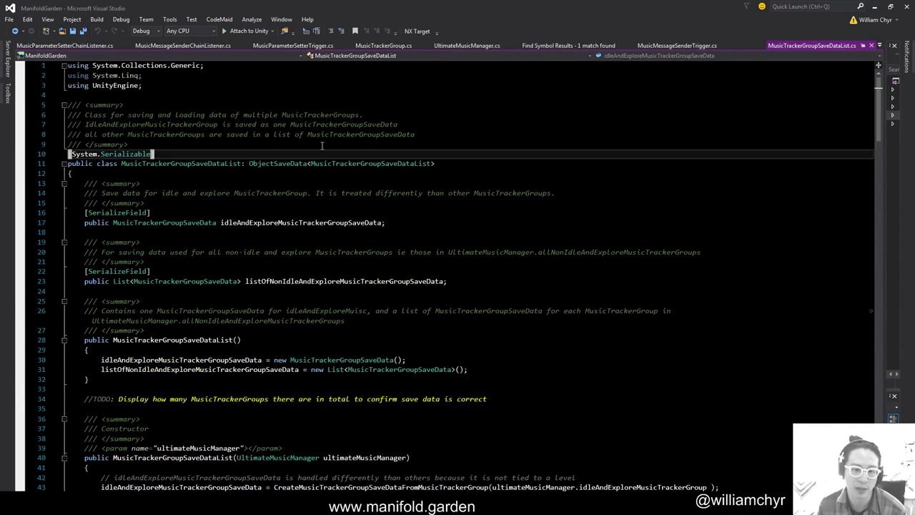
scroll(392, 175, down, 8)
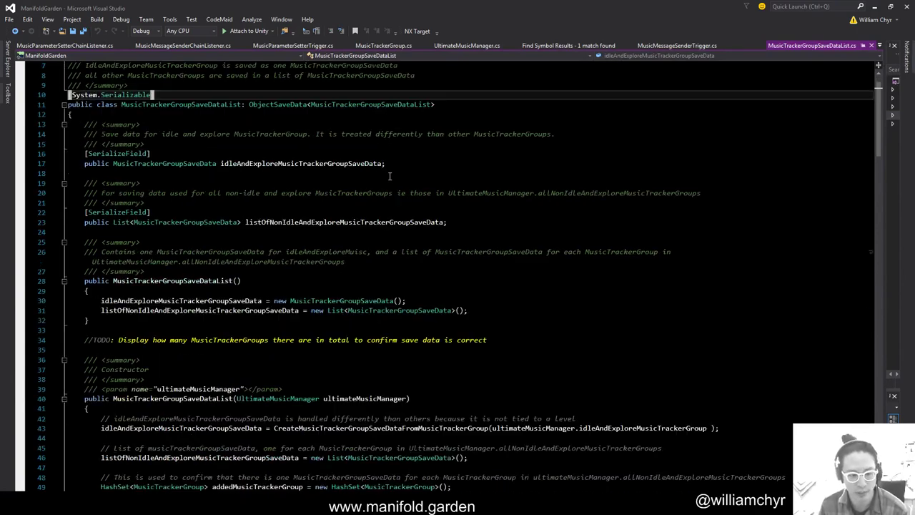
scroll(394, 177, down, 9)
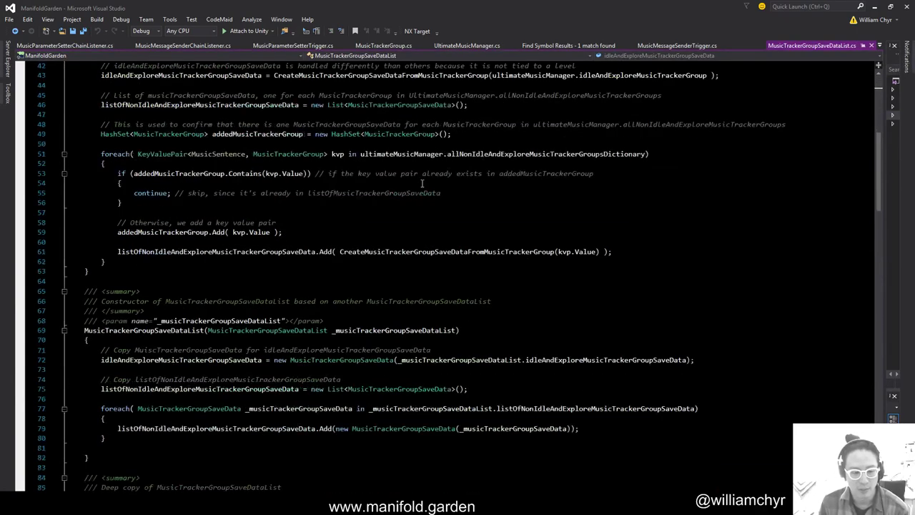
scroll(460, 230, up, 5)
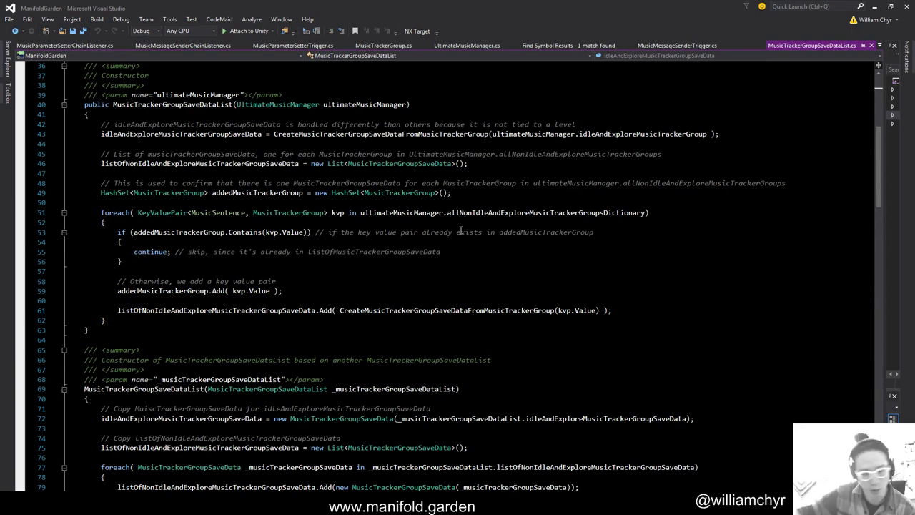
scroll(404, 290, down, 14)
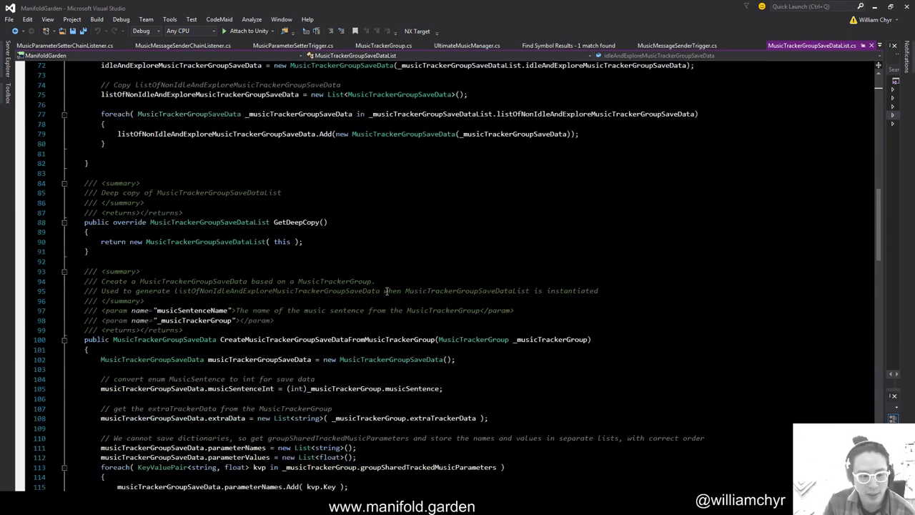
scroll(228, 278, up, 20)
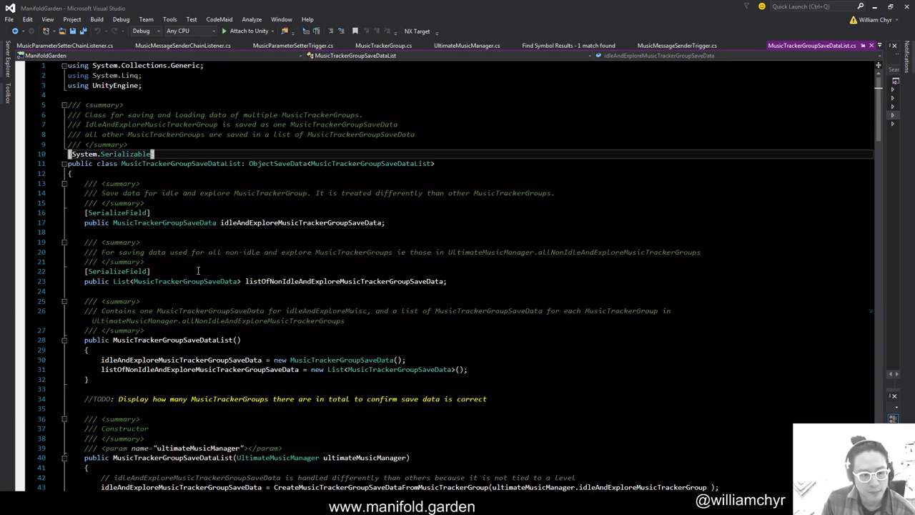
Go to the definition of the MusicTrackerGroupSaveData class from the idleAndExploreMusicTrackerGroupSaveData declaration
click(136, 223)
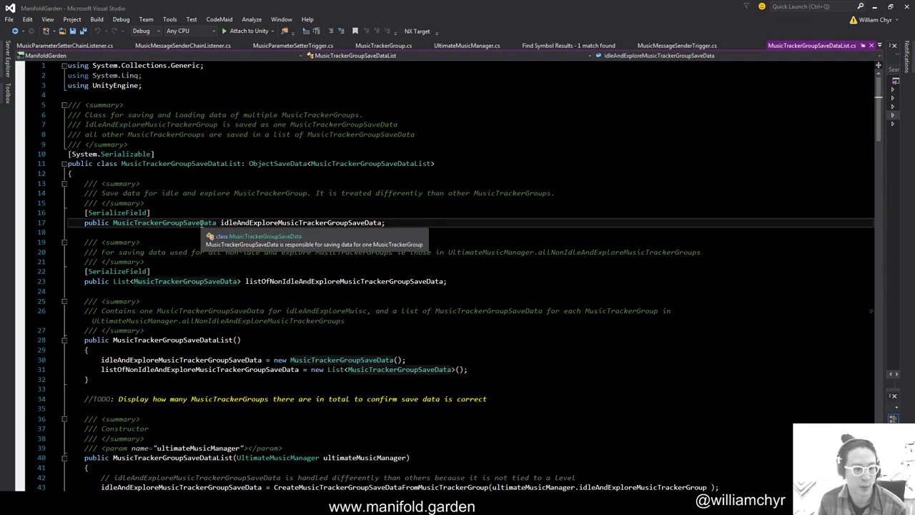
right_click(201, 222)
click(245, 321)
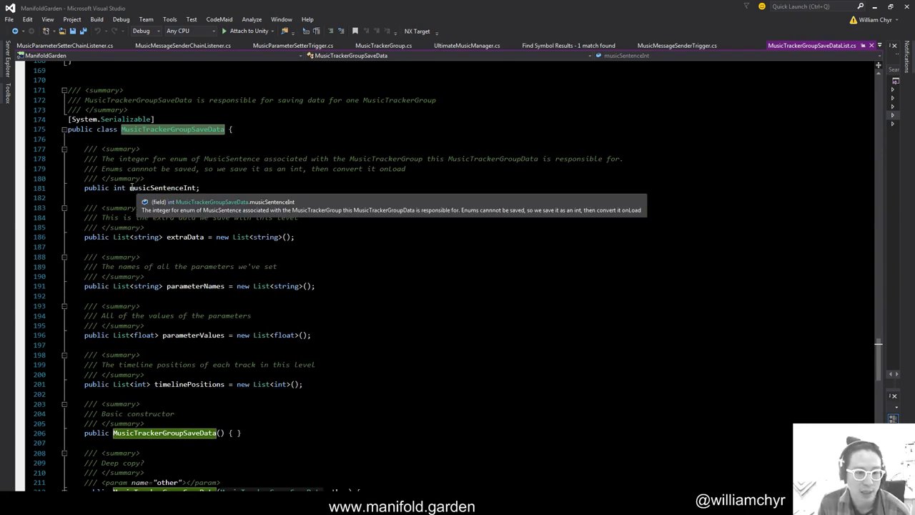
Review the musicSentenceInt, parameterNames, parameterValues and timelinePositions fields of MusicTrackerGroupSaveData
drag(130, 187, 197, 193)
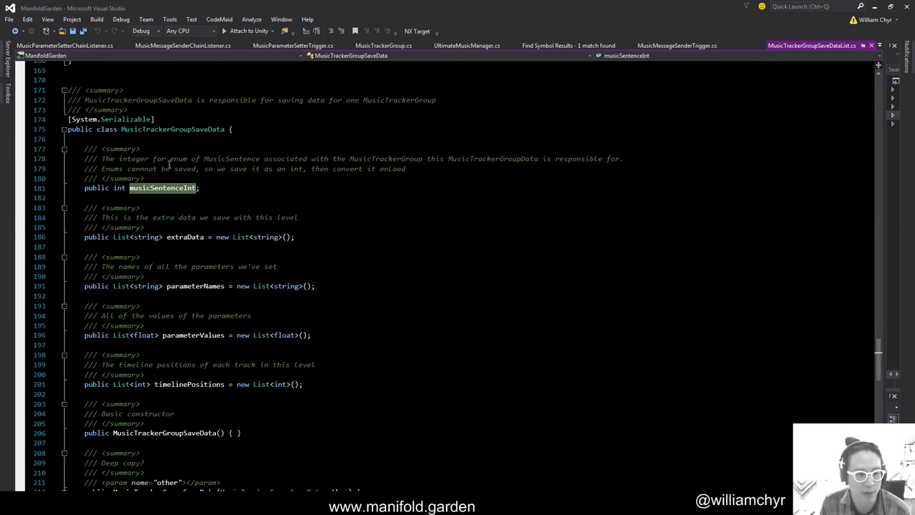
key(End)
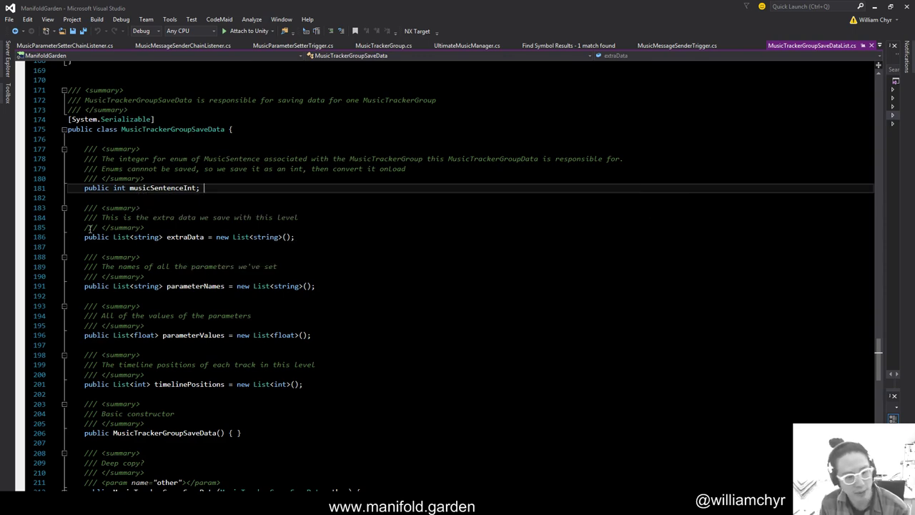
click(195, 286)
click(189, 335)
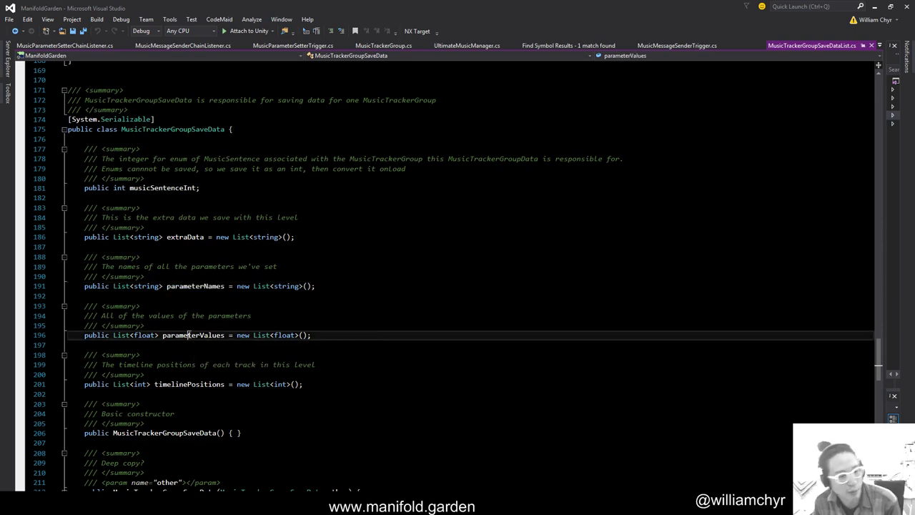
click(196, 286)
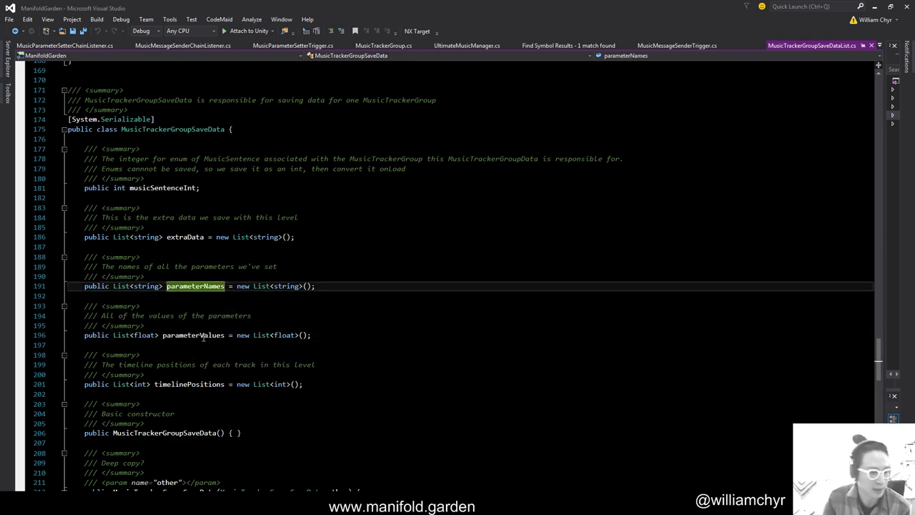
scroll(206, 279, down, 3)
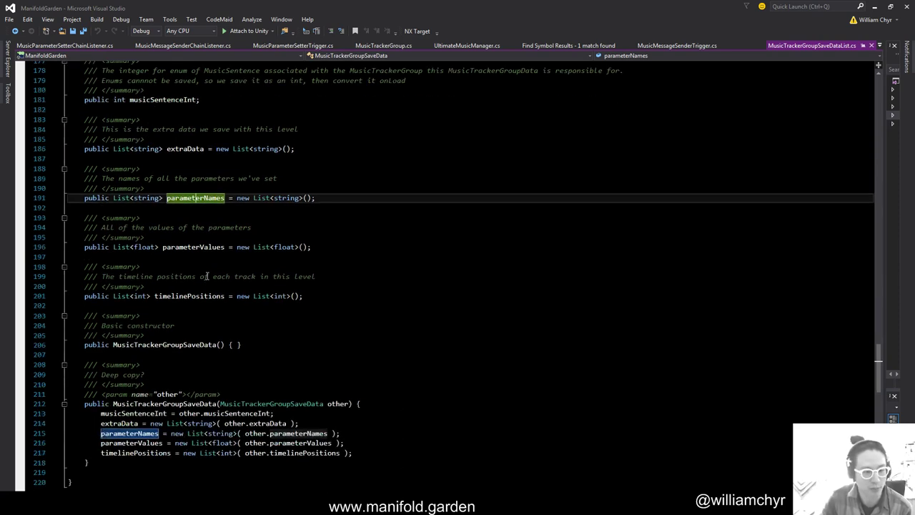
click(170, 296)
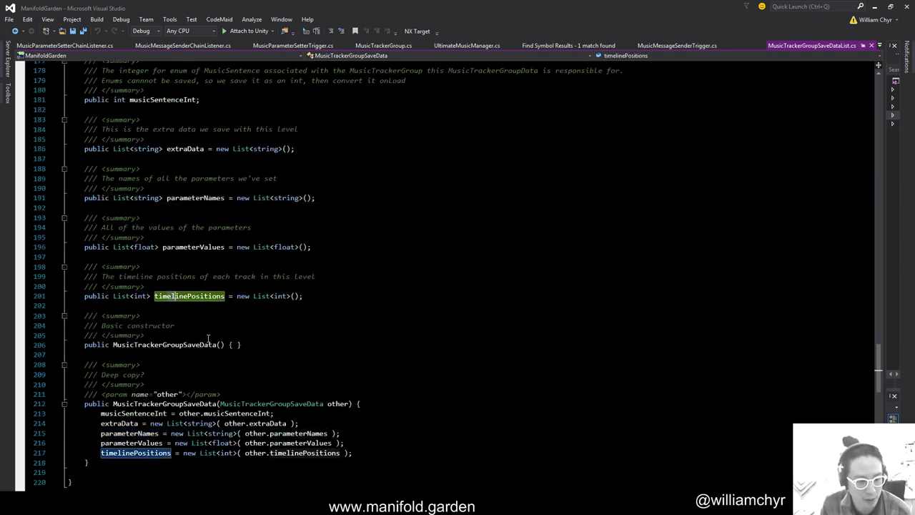
Go to the definition of the extraData field in MusicTrackerGroupSaveData
scroll(184, 332, up, 6)
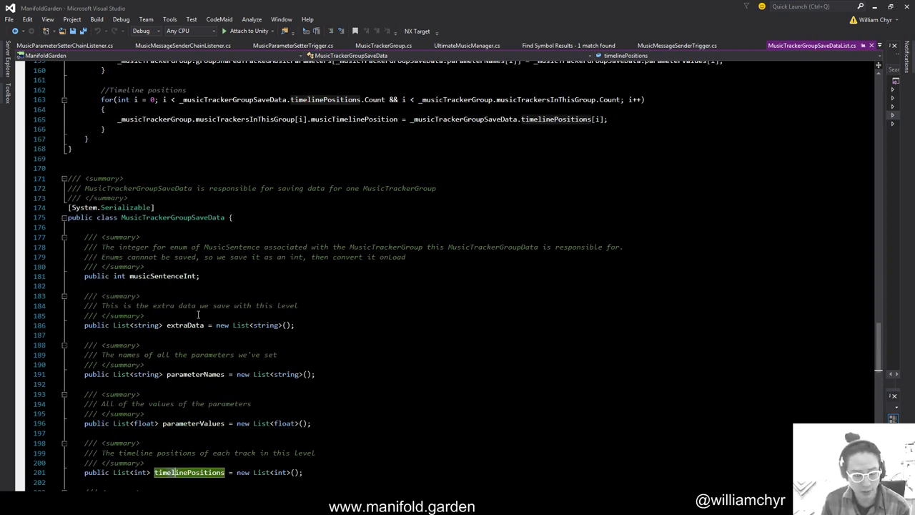
click(191, 325)
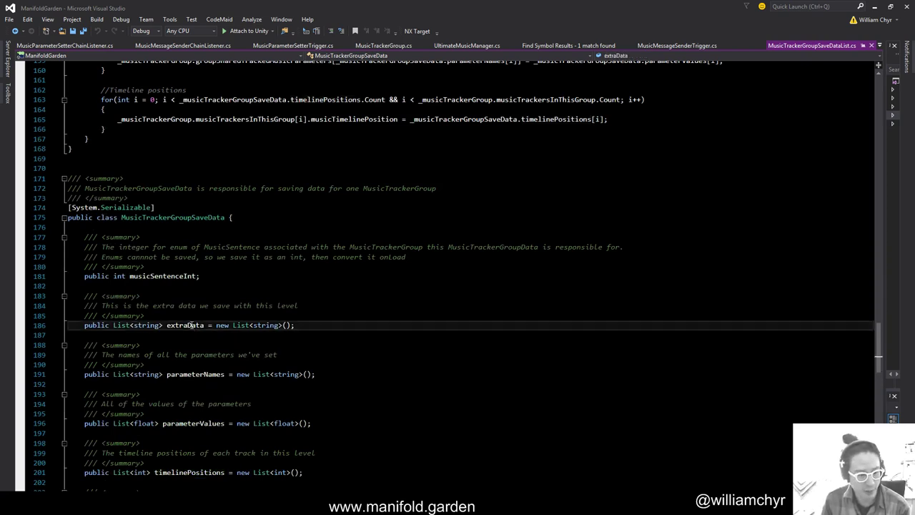
right_click(192, 325)
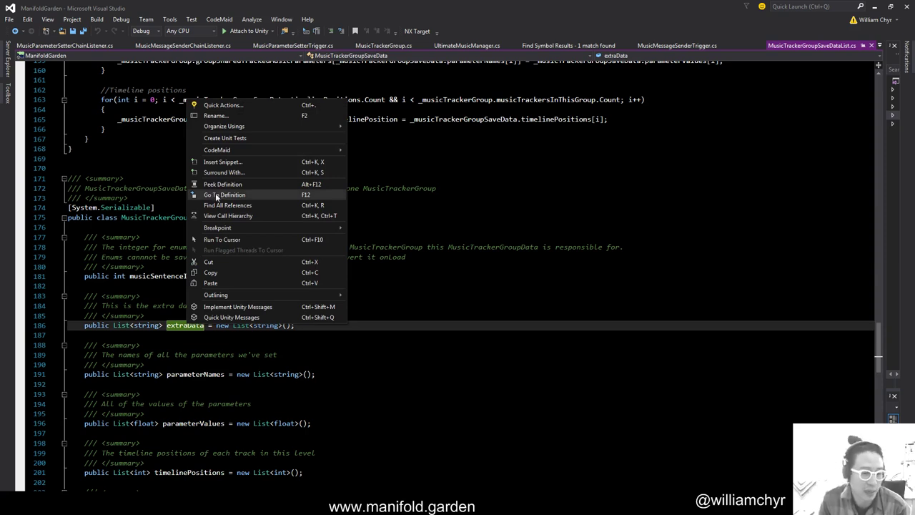
click(219, 195)
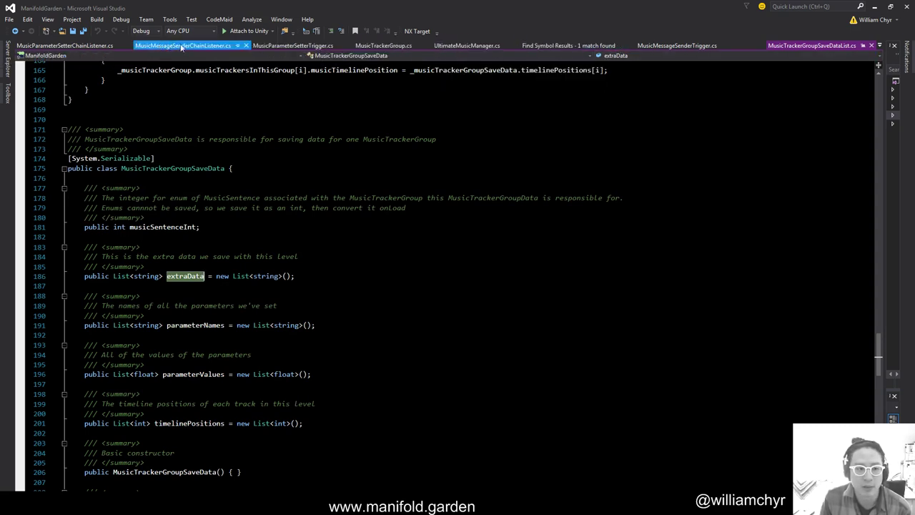
Switch to MusicTrackerGroup.cs and find all references to the MusicTrackerGroup class from its declaration
click(381, 45)
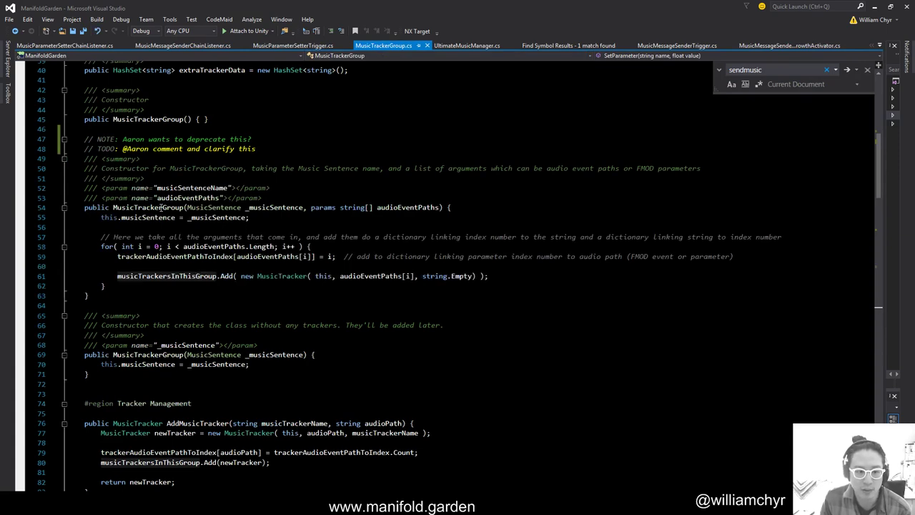
right_click(161, 208)
click(319, 130)
scroll(319, 132, up, 13)
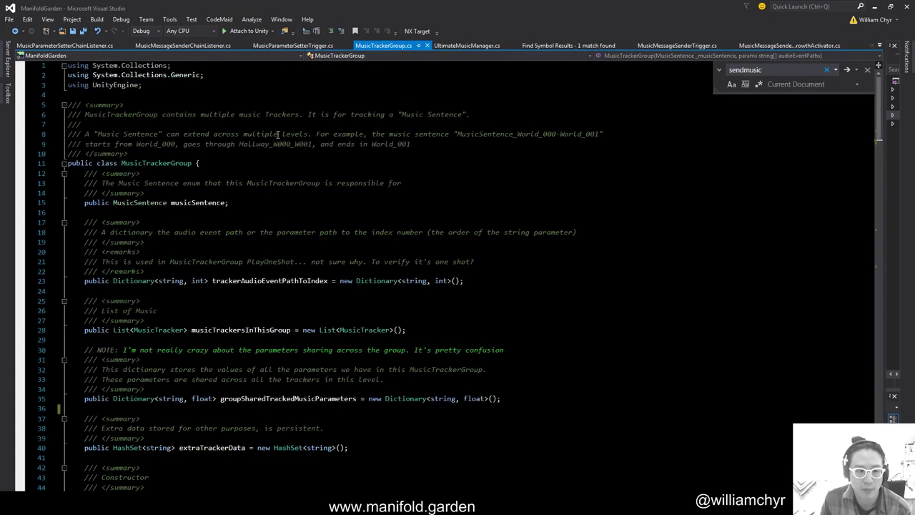
right_click(179, 163)
click(215, 269)
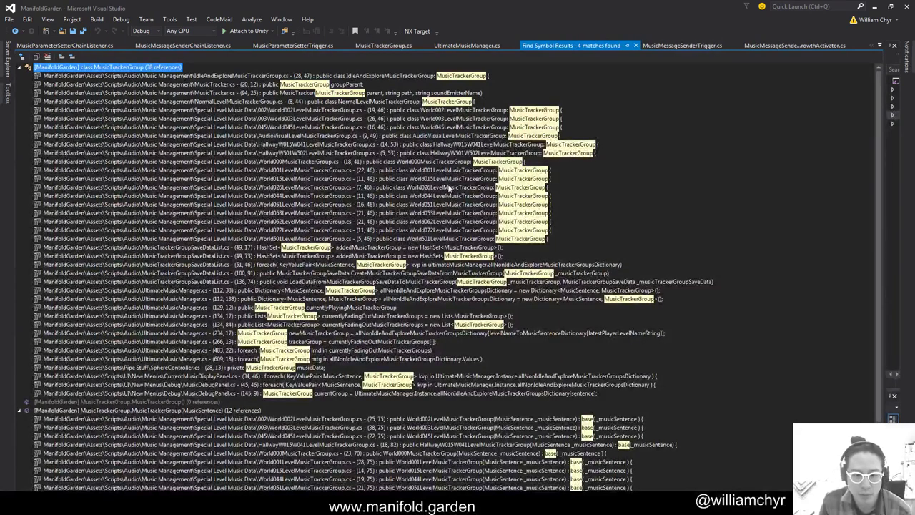
Open World000MusicTrackerGroup from the references, and highlight its "STINGER_HAS_PLAYED" check and the line adding that flag to extraTrackerData
click(441, 172)
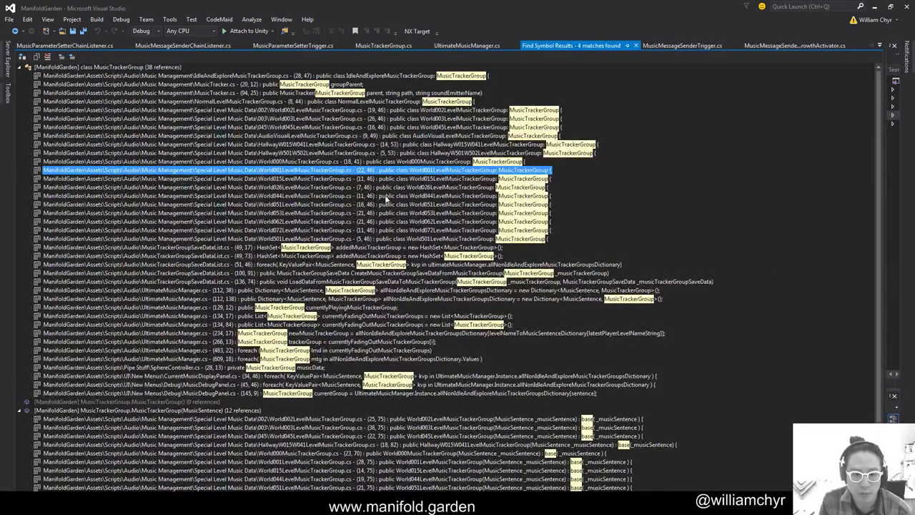
click(412, 163)
double_click(413, 163)
scroll(412, 186, down, 5)
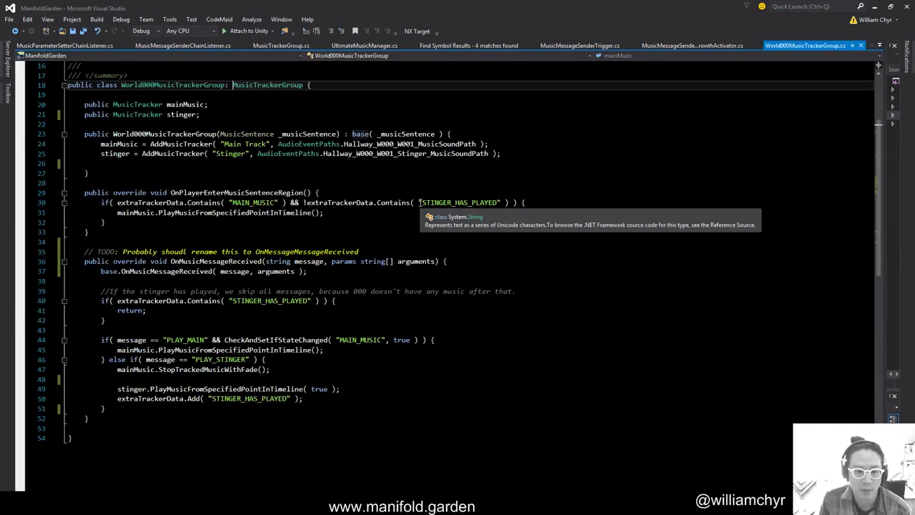
drag(419, 202, 501, 203)
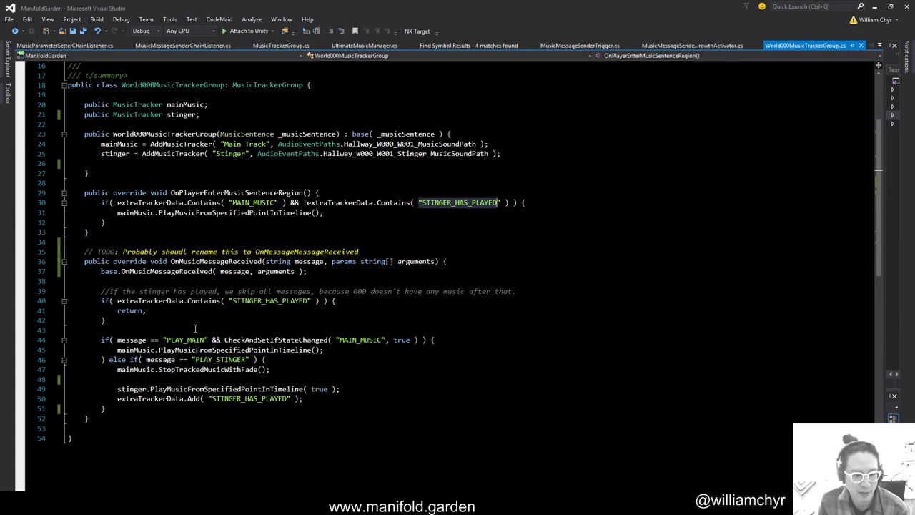
drag(116, 398, 317, 398)
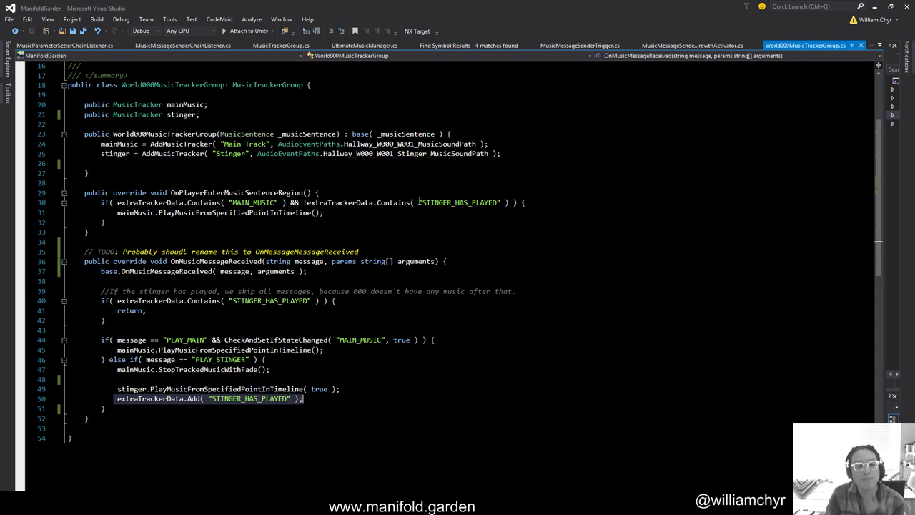
Find all references to MusicTrackerGroup again and open World053LevelMusicTrackerGroup to review its tree tracks and message handling
right_click(245, 85)
click(291, 192)
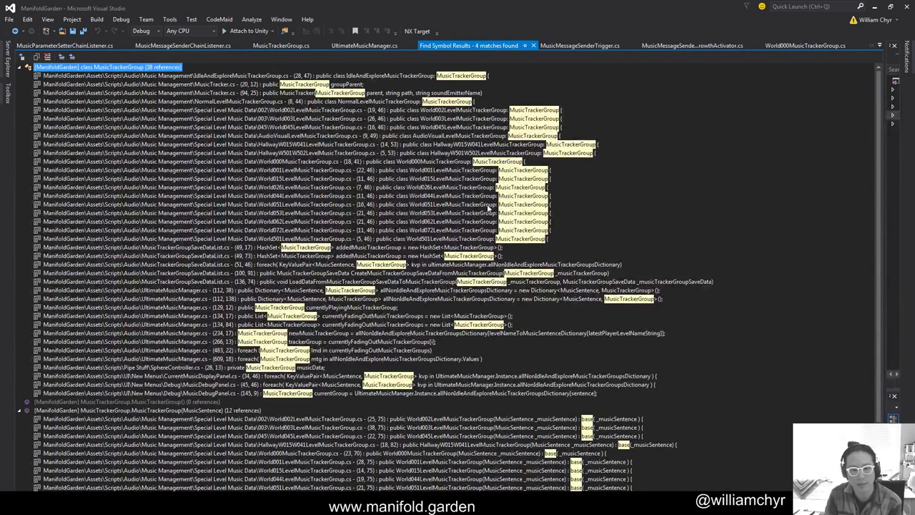
click(435, 214)
double_click(435, 214)
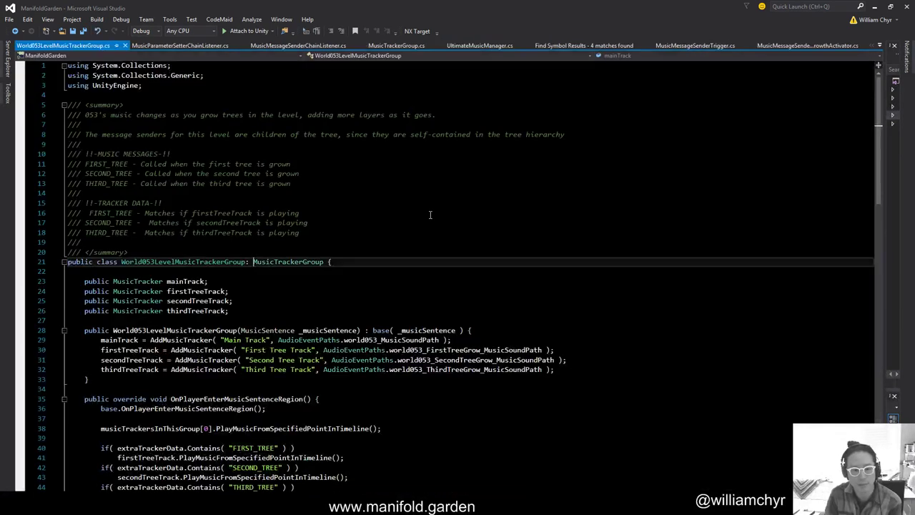
scroll(422, 216, down, 3)
scroll(422, 216, down, 3)
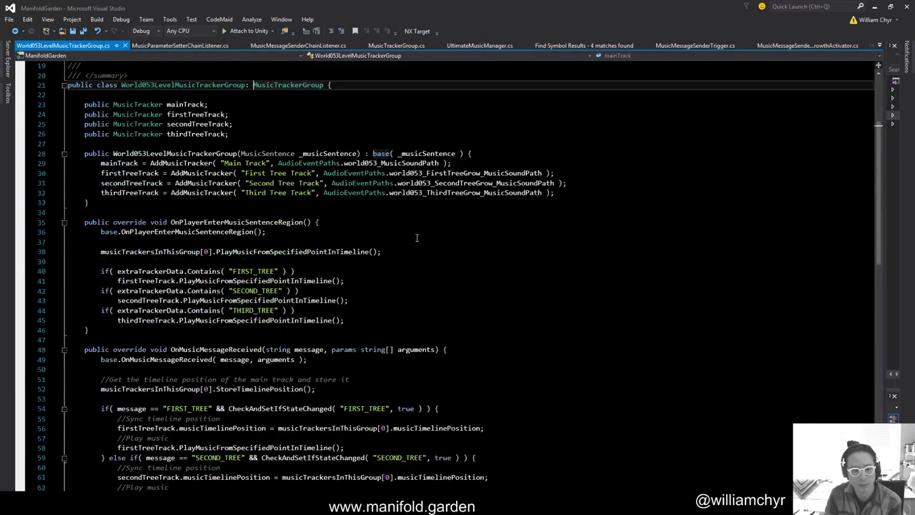
Review World053LevelMusicTrackerGroup's tree checks, highlighting the "FIRST_TREE" flag and the firstTreeTrack.PlayMusicFromSpecifiedPointInTimeline() line in OnPlayerEnterMusicSentenceRegion
scroll(400, 254, down, 3)
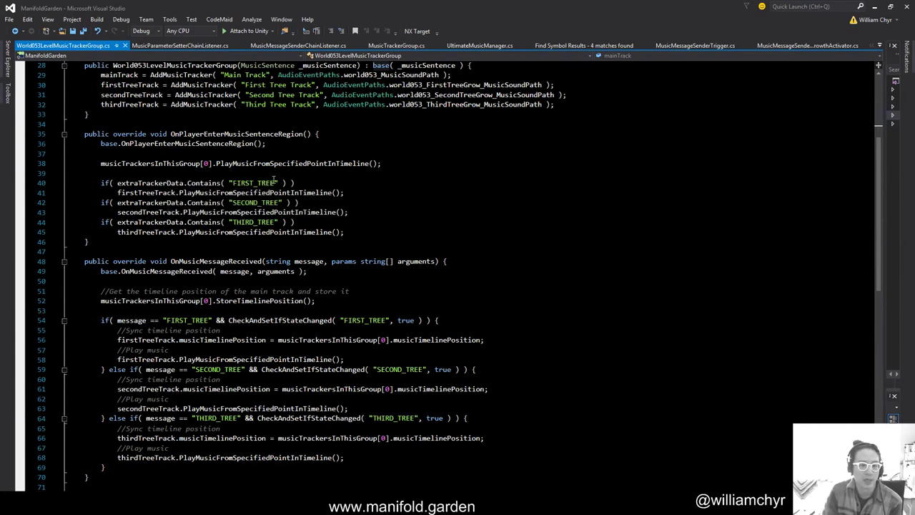
scroll(316, 168, up, 3)
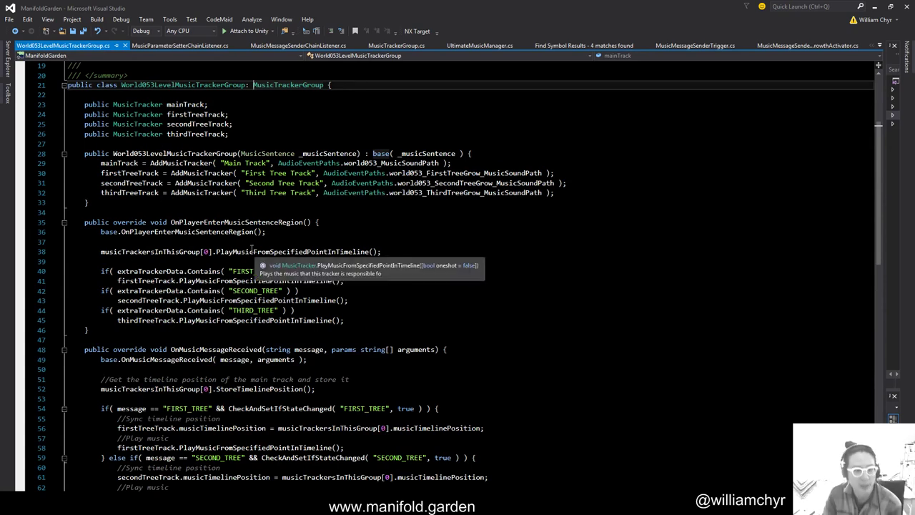
drag(233, 271, 278, 271)
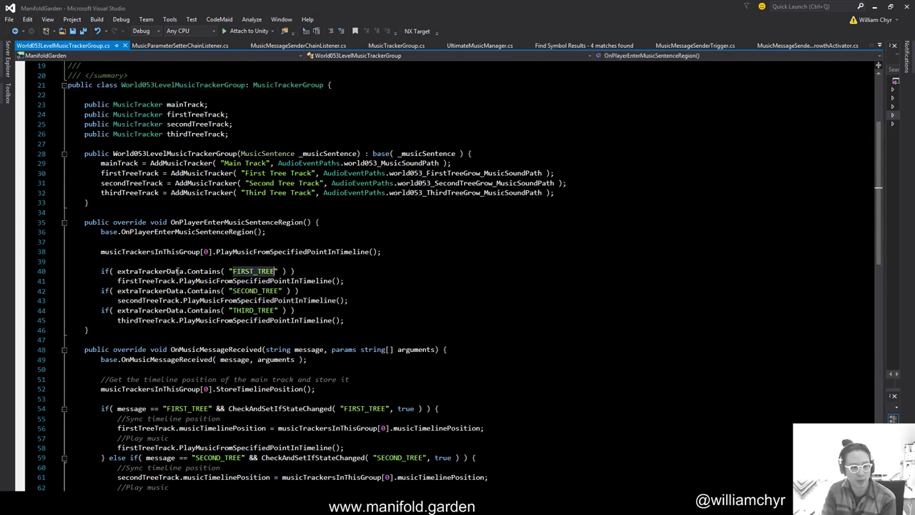
click(258, 271)
drag(276, 271, 233, 271)
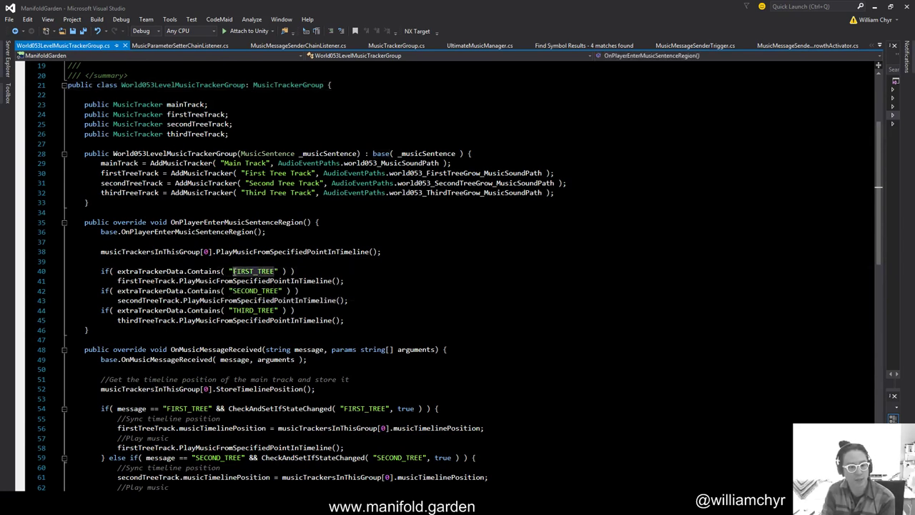
click(172, 281)
drag(171, 281, 365, 282)
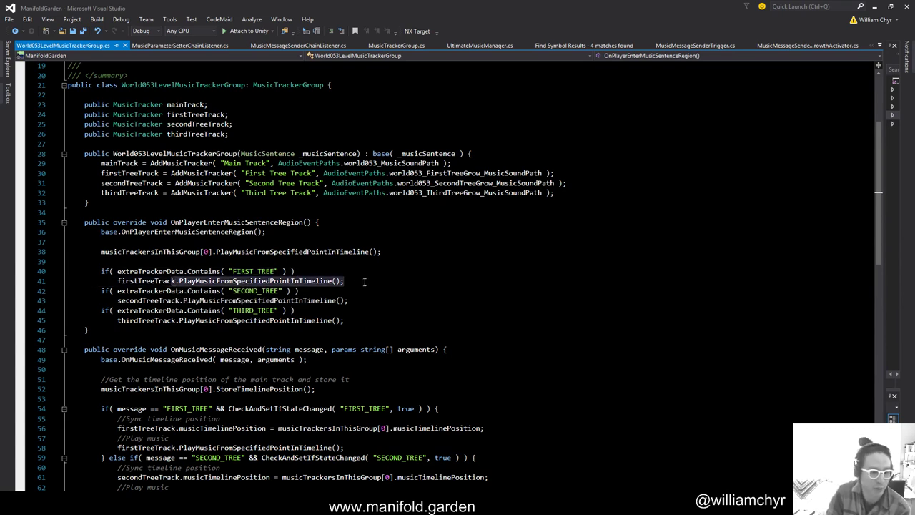
click(117, 281)
shift+click(155, 271)
drag(118, 281, 372, 278)
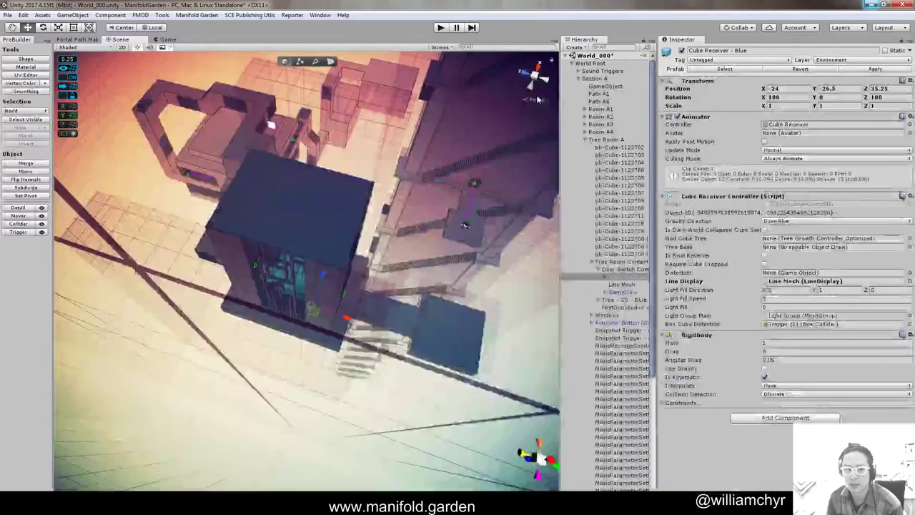
Switch to the Unity editor, view the World_000 level from above, and run the game in play mode
scroll(334, 206, down, 10)
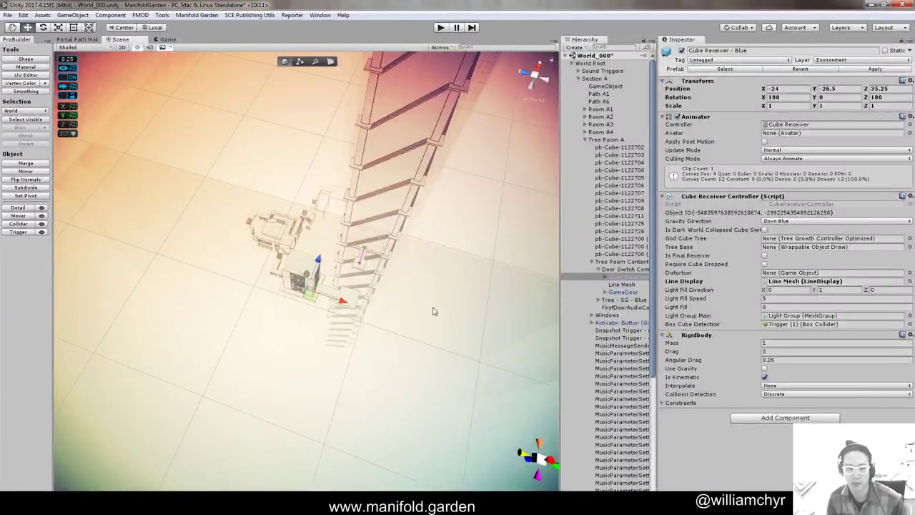
scroll(423, 294, up, 4)
alt+drag(414, 282, 333, 185)
scroll(353, 223, down, 1)
scroll(333, 180, down, 3)
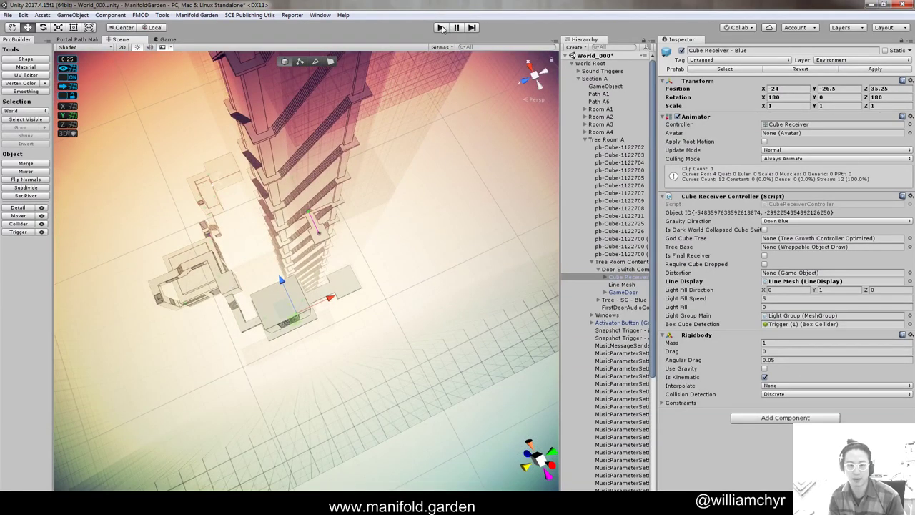
click(442, 28)
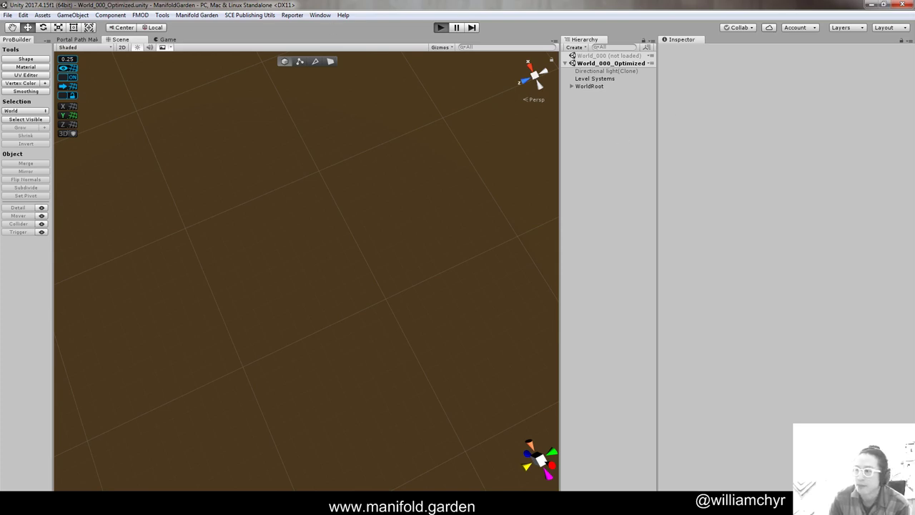
key(ctrl+p)
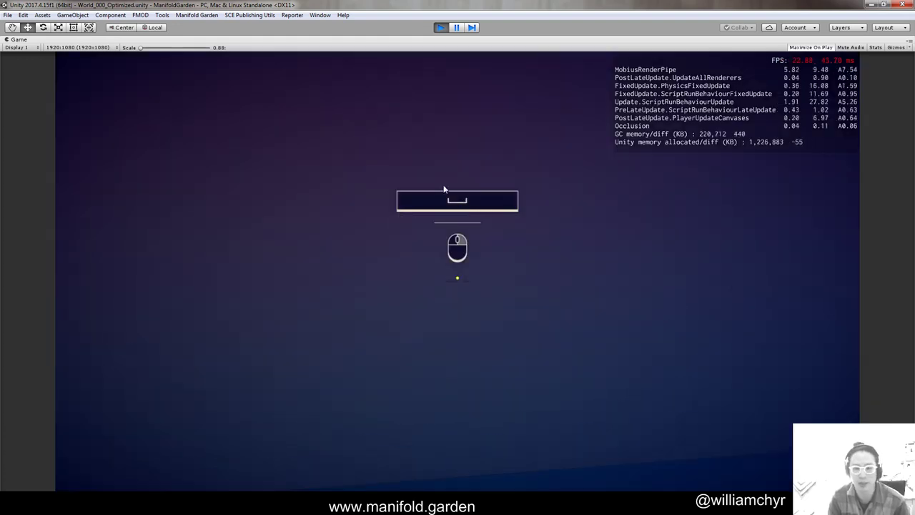
Run show_debug_panel in the game console and enable Display Current Music Info in-game in the Music Debug Panel
mouse_move(458, 278)
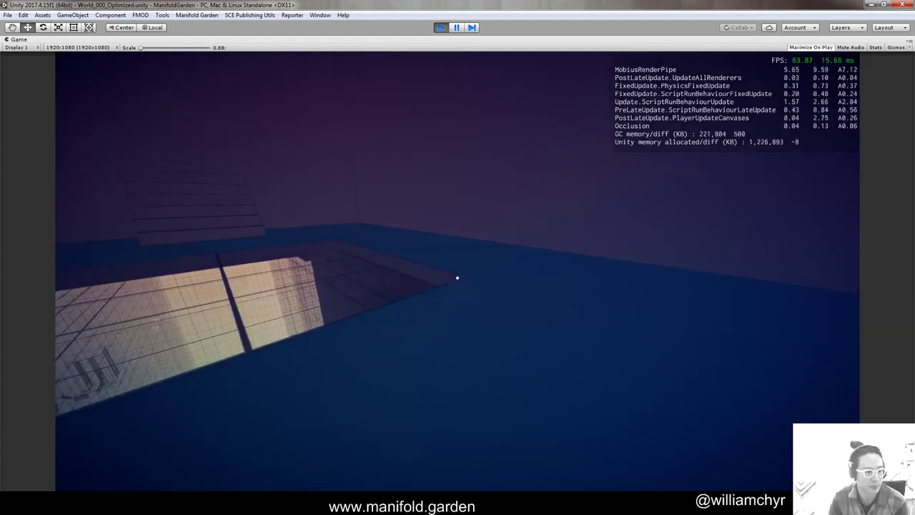
key(grave)
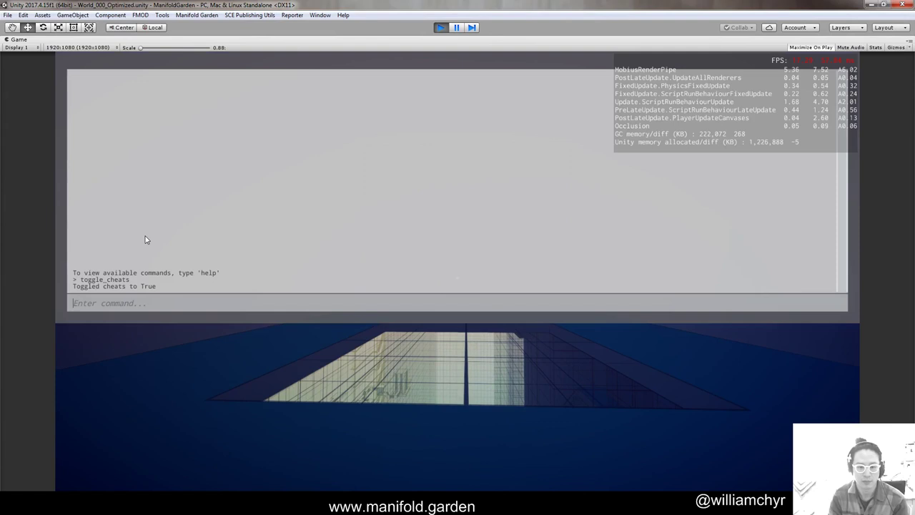
text(show_debug_panel)
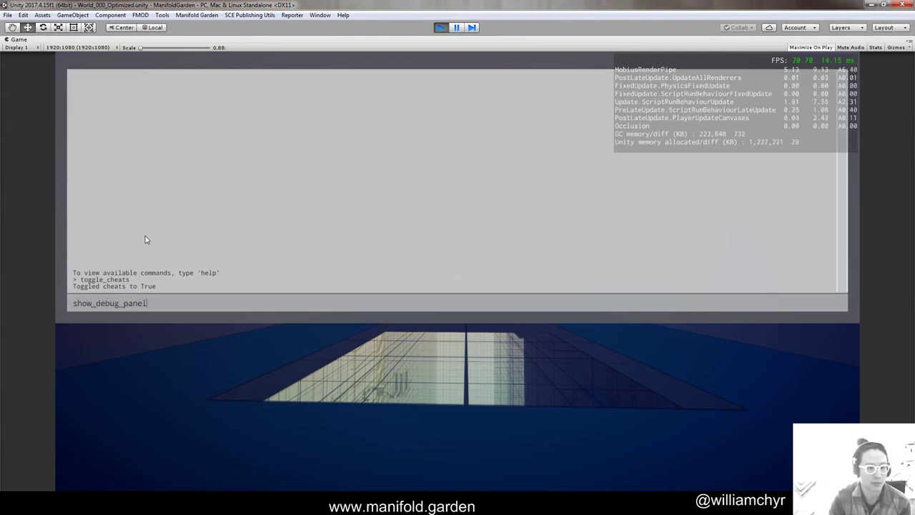
key(Return)
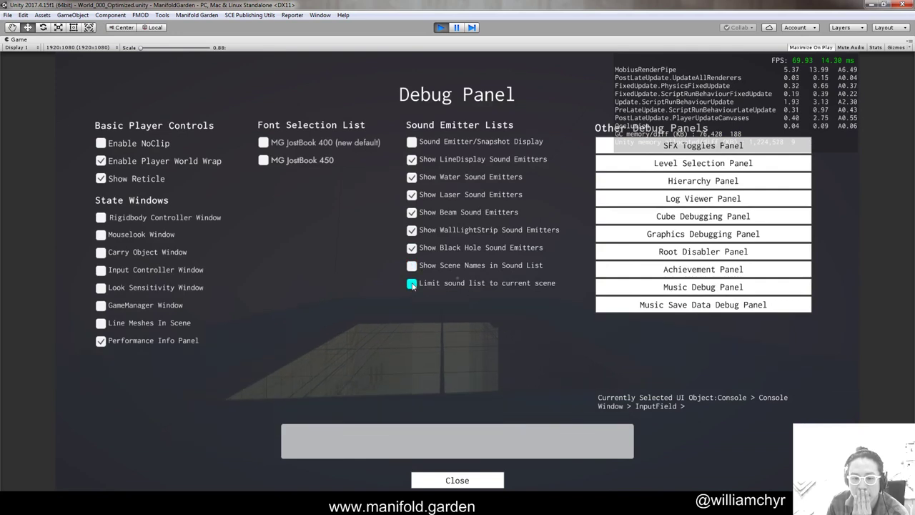
click(656, 289)
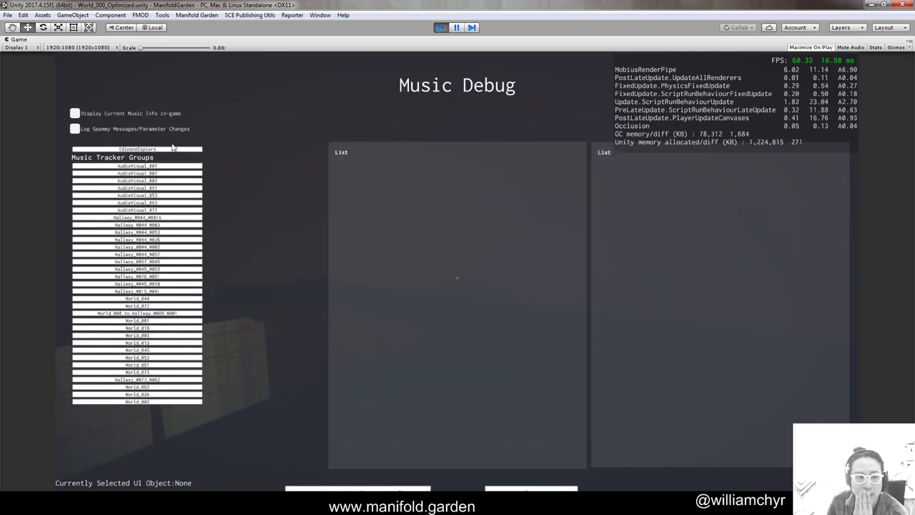
click(77, 115)
click(75, 128)
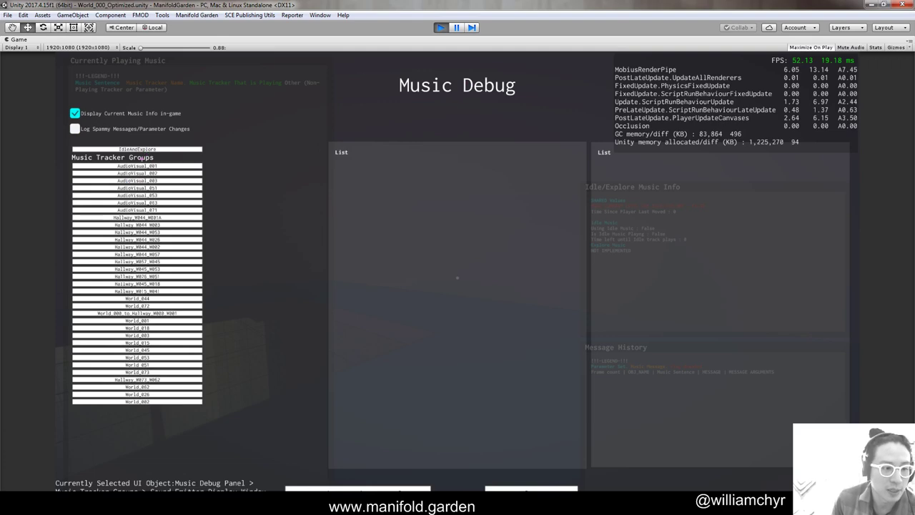
Circle the Music Tracker Groups list in the Music Debug panel with freehand annotations
mouse_move(115, 156)
mouse_down()
mouse_move(104, 345)
mouse_move(208, 369)
mouse_move(178, 247)
mouse_up()
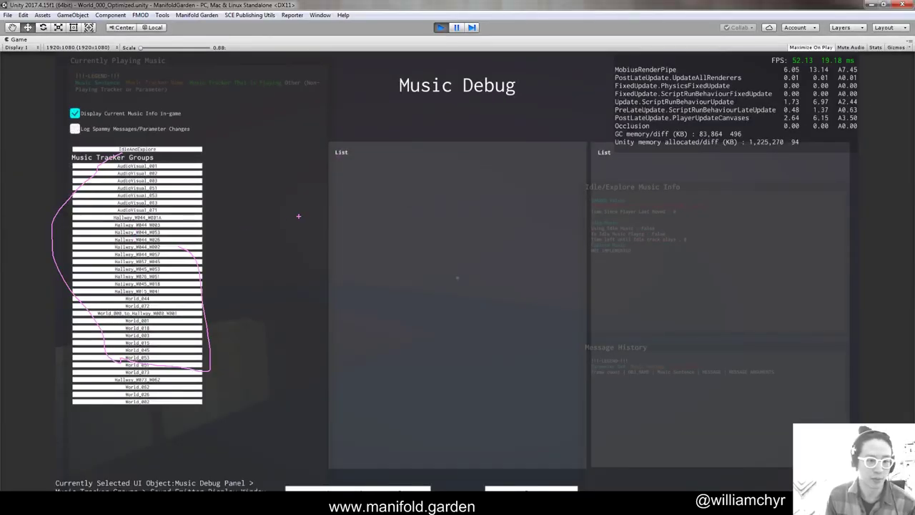
key(Escape)
drag(32, 207, 189, 200)
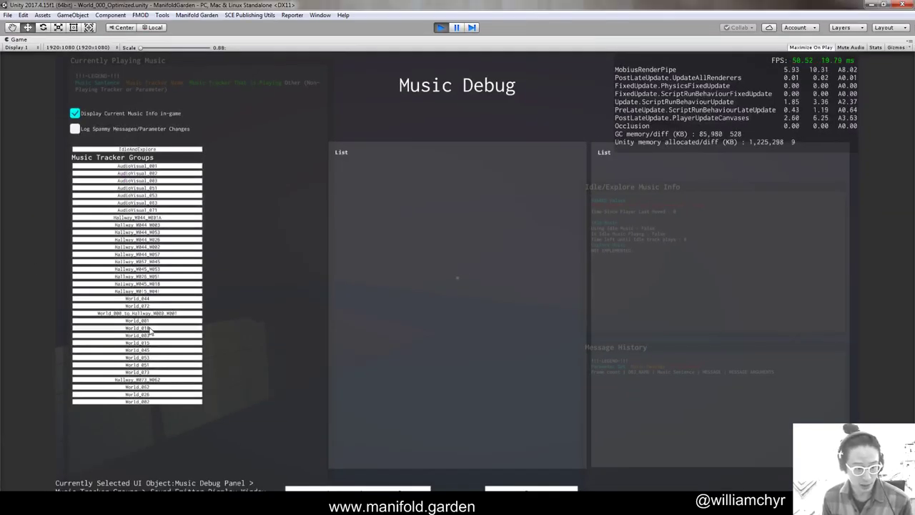
Close the debug panels and move the player out of the starting room to the room with the blue cubes, using noclip
key(Escape)
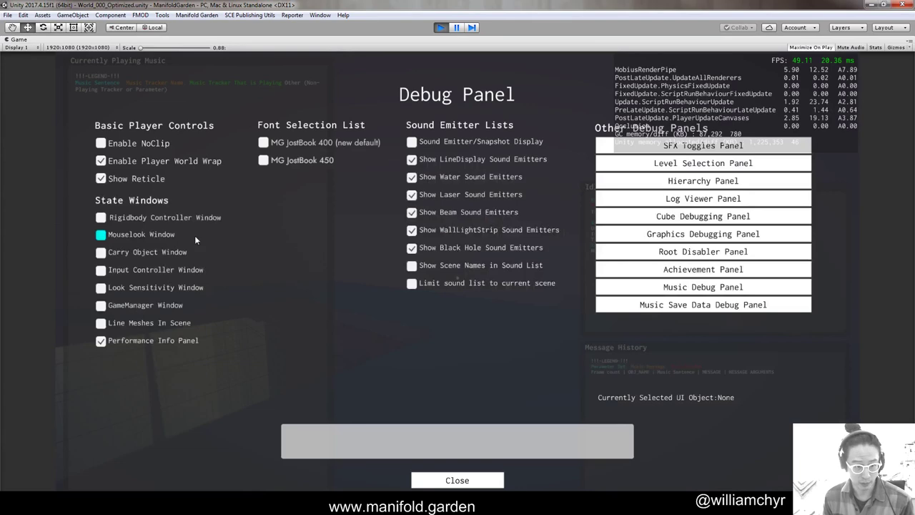
key(Escape)
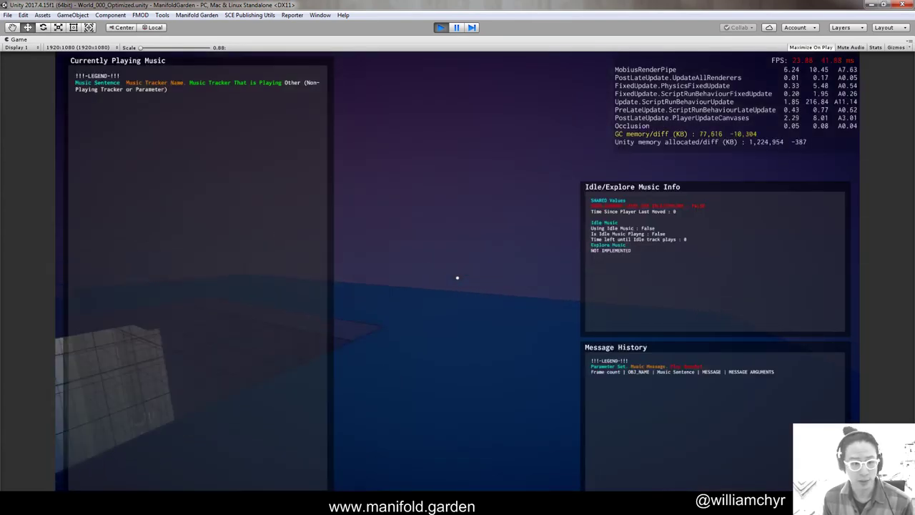
key(w)
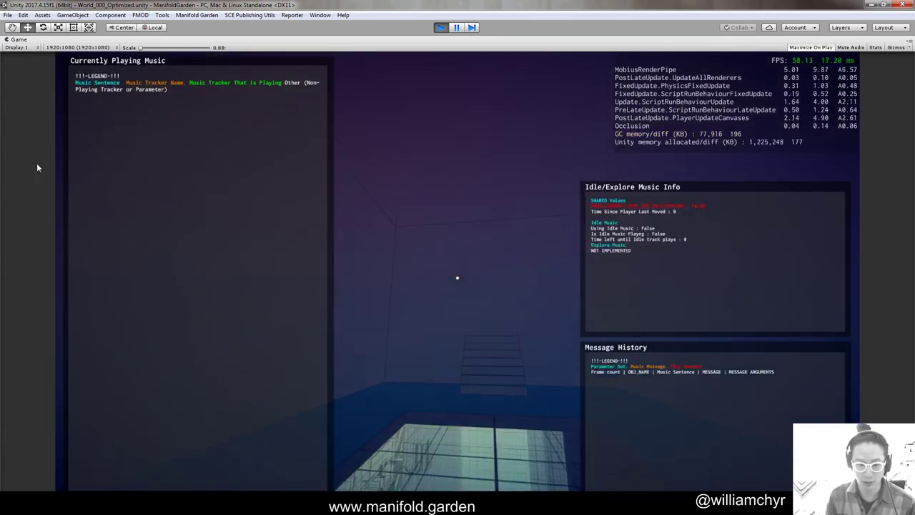
key(w)
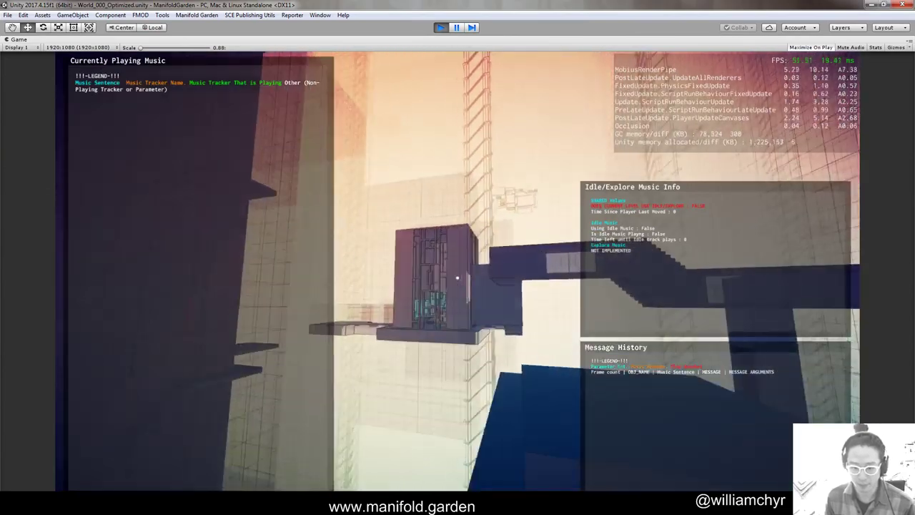
key(w)
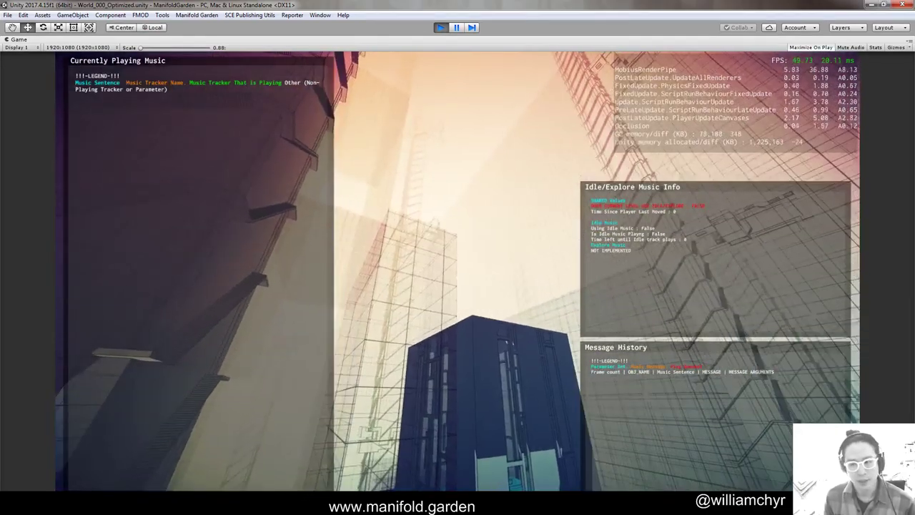
key(w)
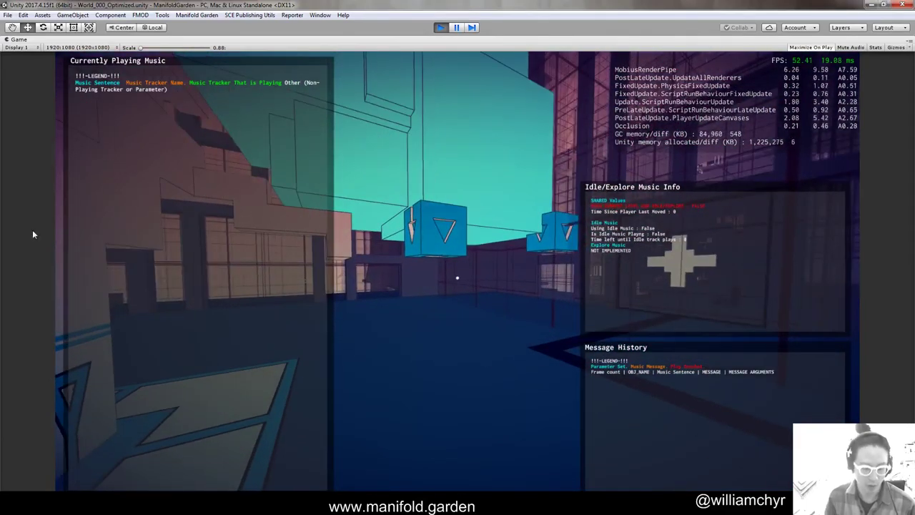
Reopen the Music Debug Panel through show_debug_panel and inspect the AudioVisual_071 and World_044 tracker groups
key(grave)
text(show_debug_panel)
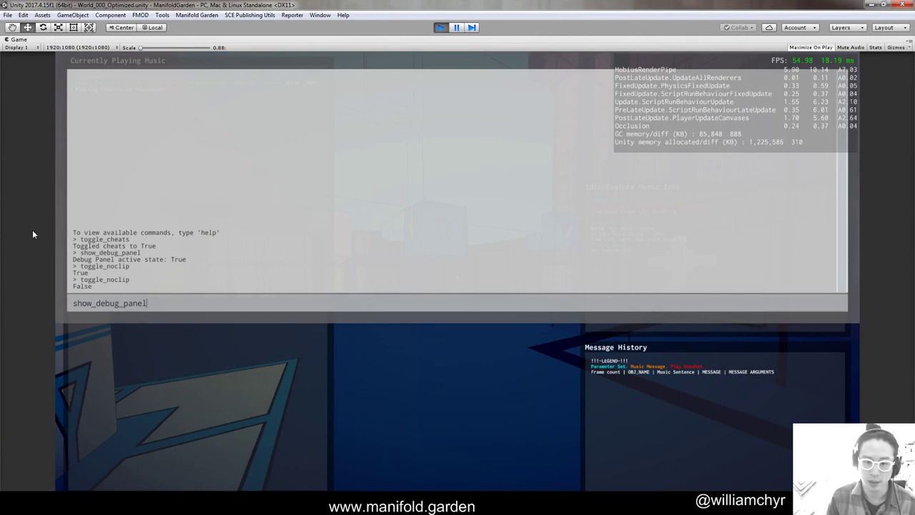
key(Return)
click(698, 289)
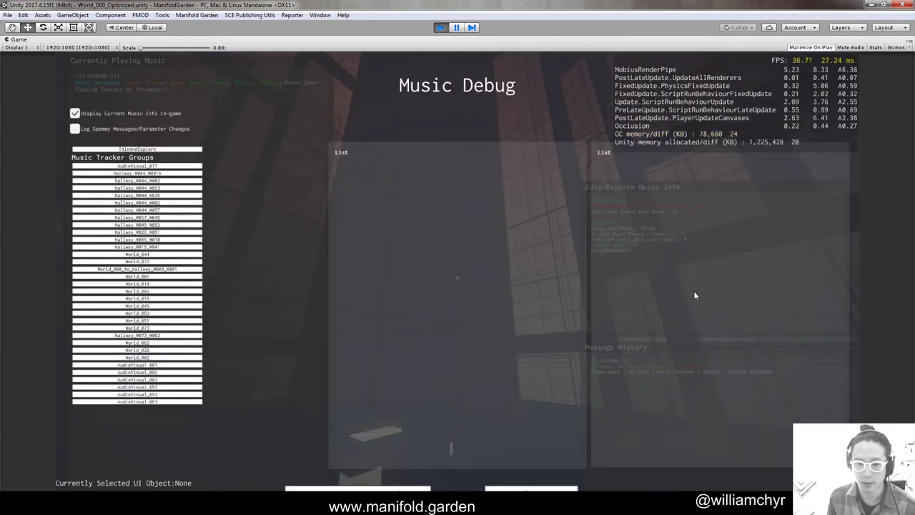
click(151, 166)
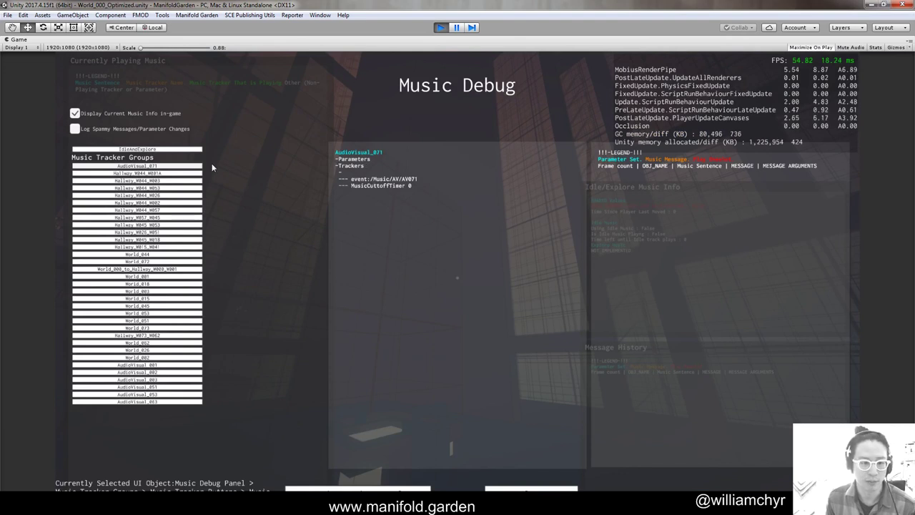
click(138, 254)
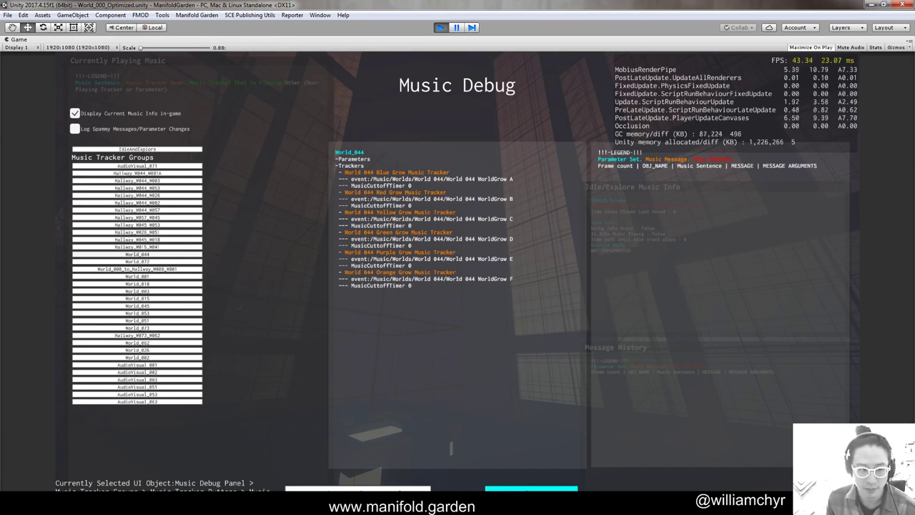
Return to the main Debug Panel, open the Music Save Data Debug Panel, and go to its next page
click(358, 488)
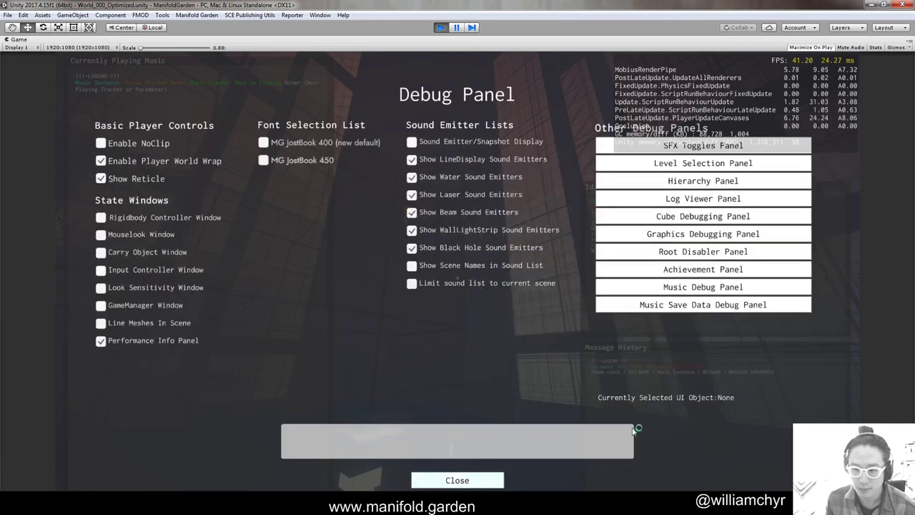
click(671, 308)
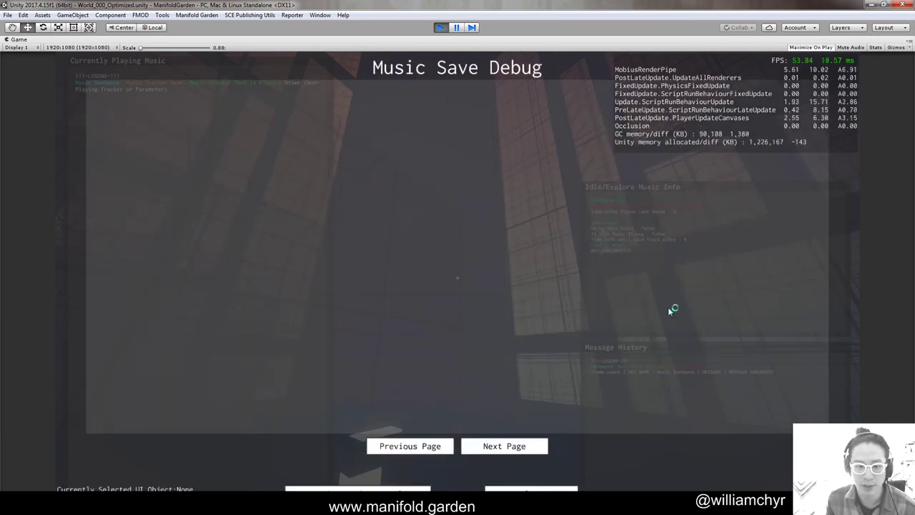
click(512, 447)
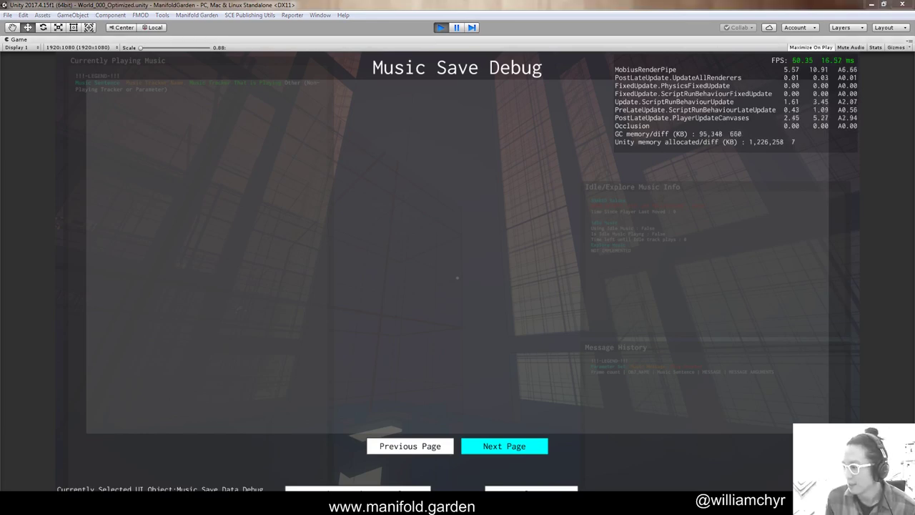
mouse_move(914, 80)
mouse_down()
mouse_move(380, 77)
mouse_move(286, 68)
mouse_move(914, 70)
mouse_up()
click(286, 138)
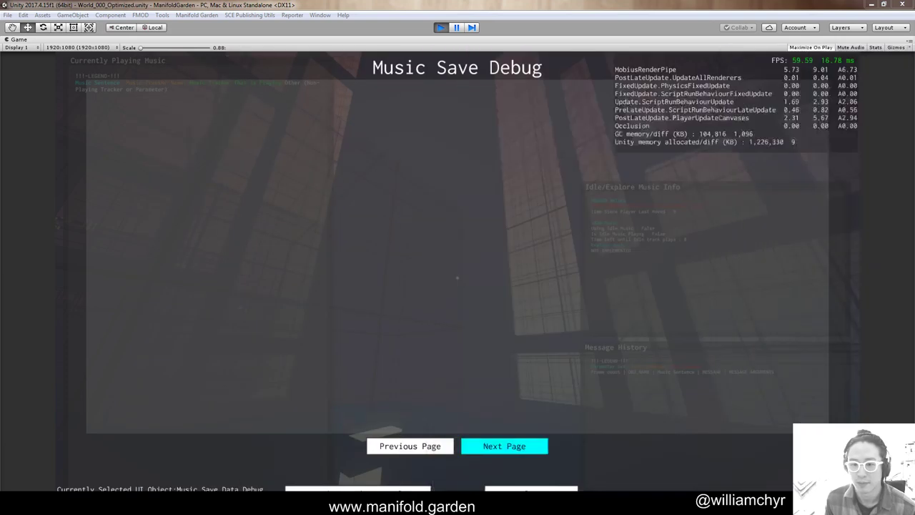
Close the music save data and debug panels, and continue moving the player through the room
click(404, 489)
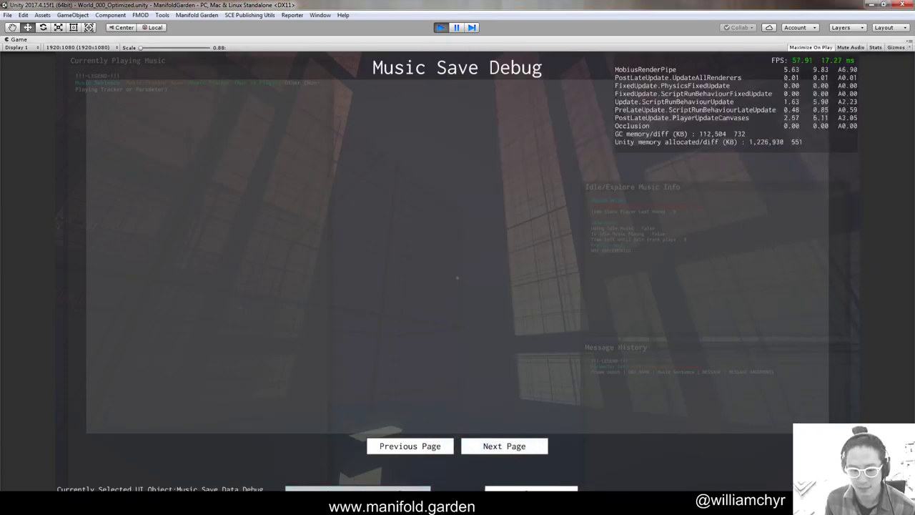
click(458, 480)
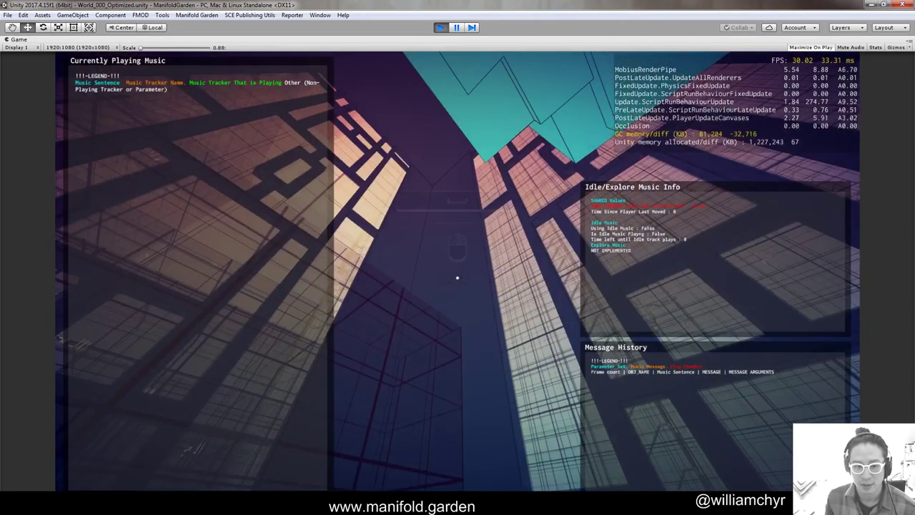
key(s)
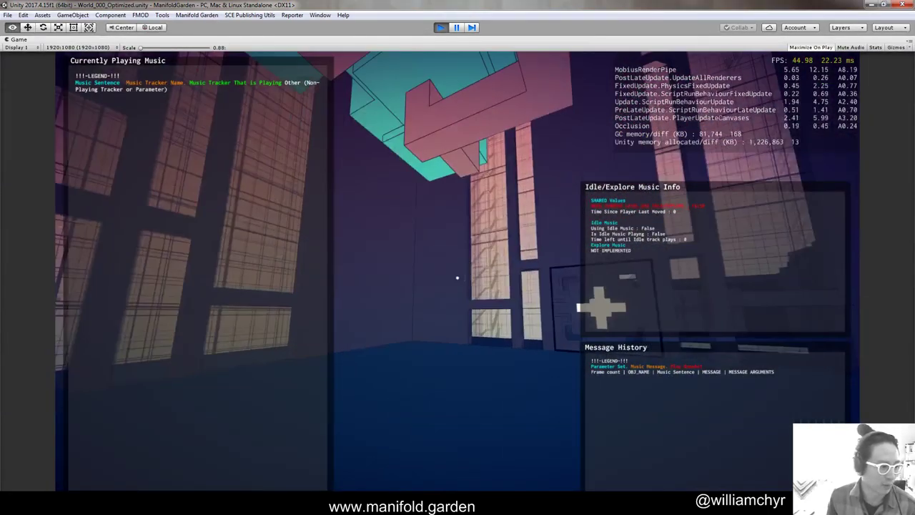
Return to the running game and move the player across the room to the hanging blue cube to interact with it
key(alt+Tab)
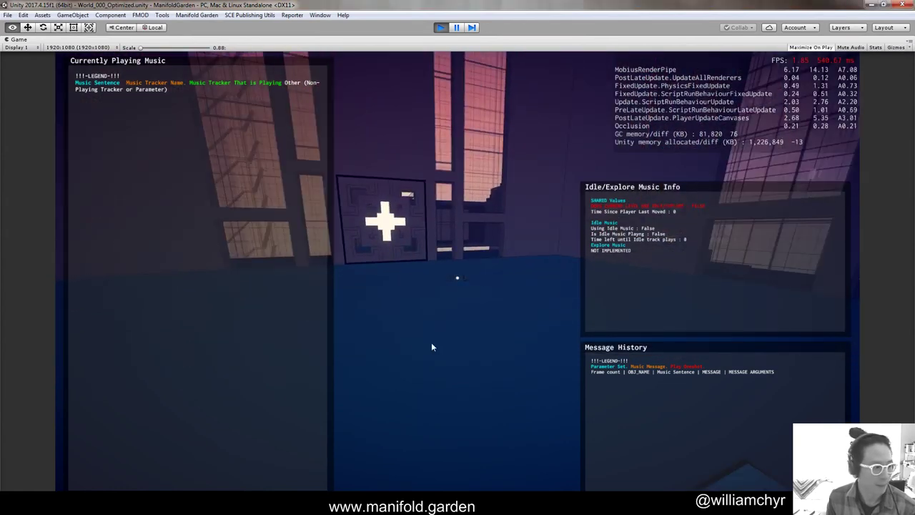
click(426, 342)
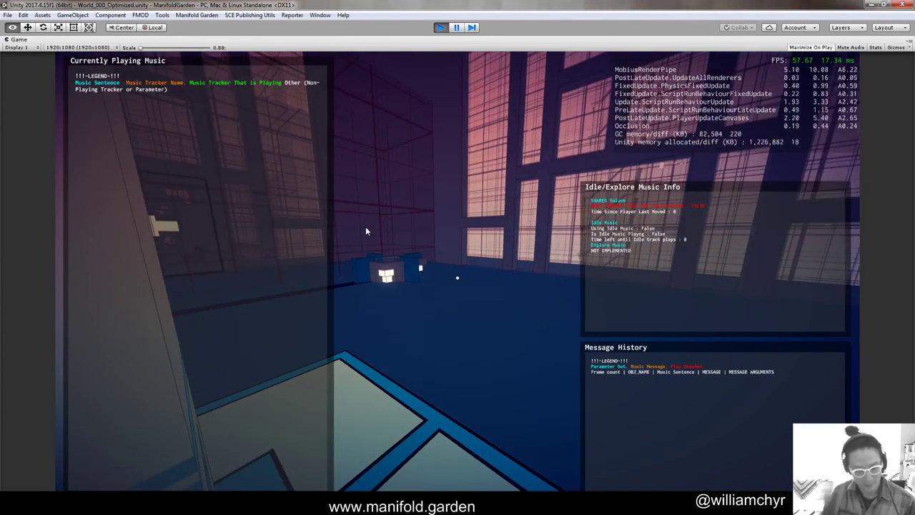
key(w)
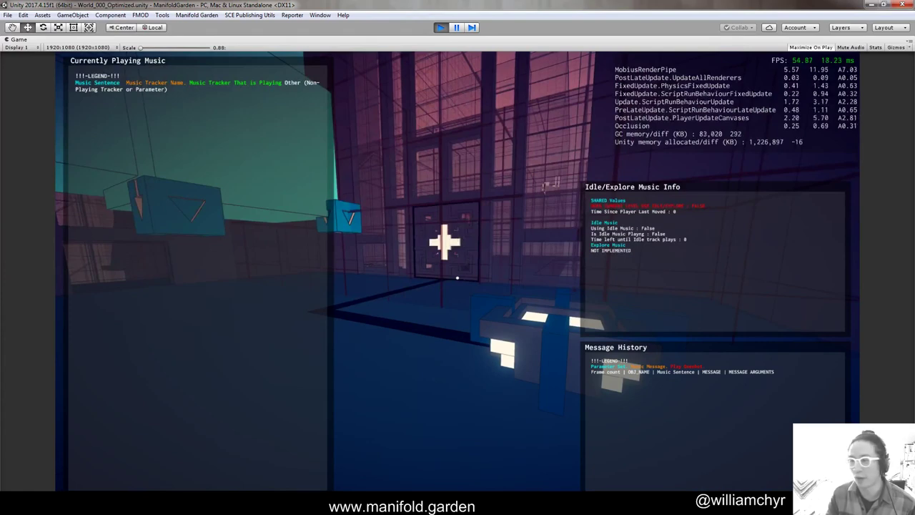
key(s)
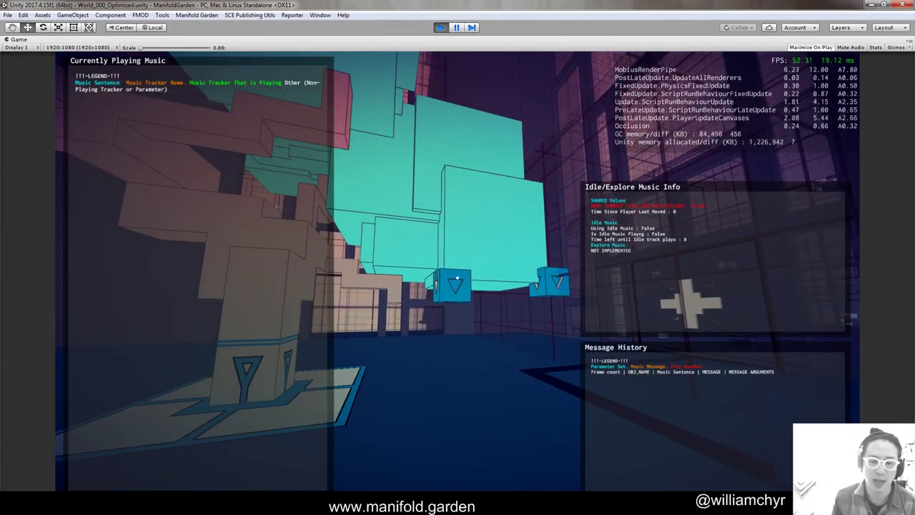
key(w)
key(w)
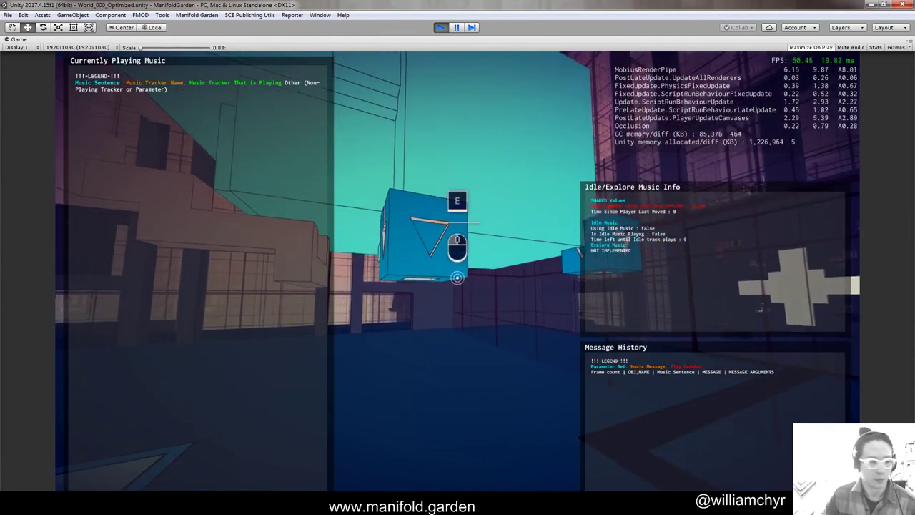
click(458, 277)
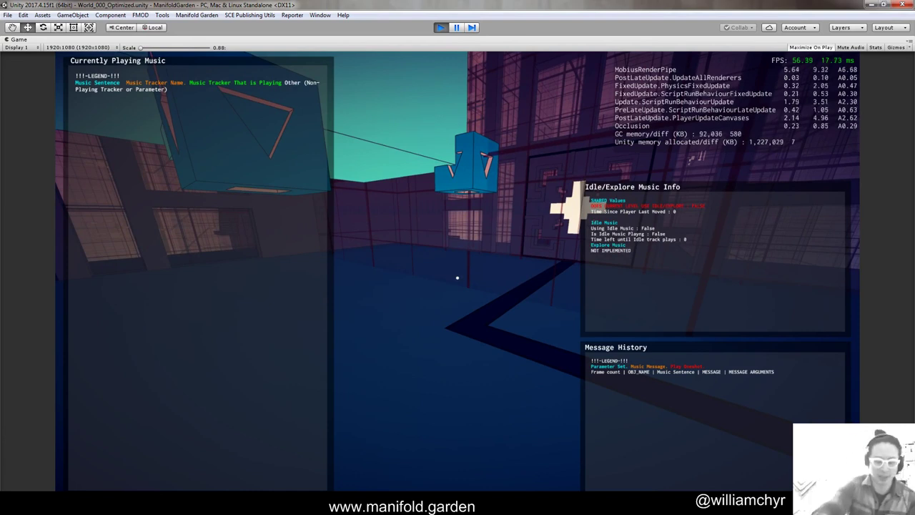
Pause the game, go to Save Game, and resume playing
key(Escape)
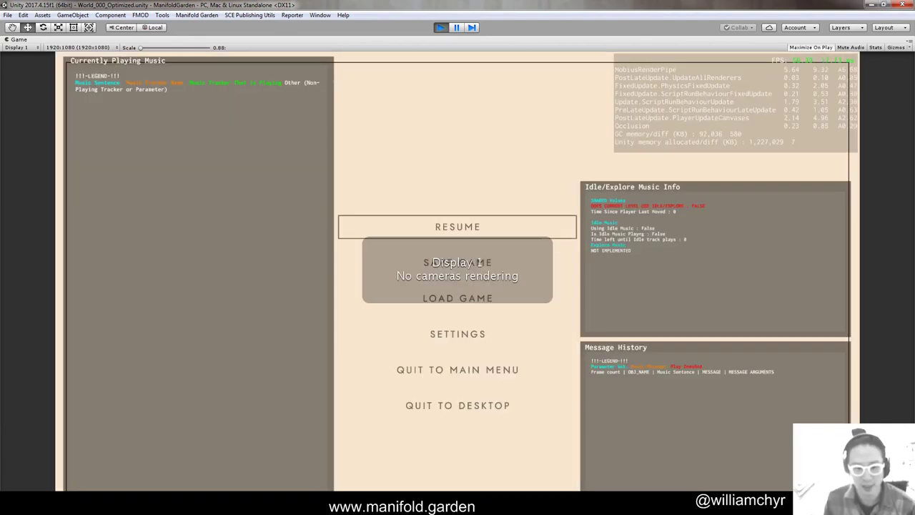
click(470, 269)
click(463, 379)
click(455, 231)
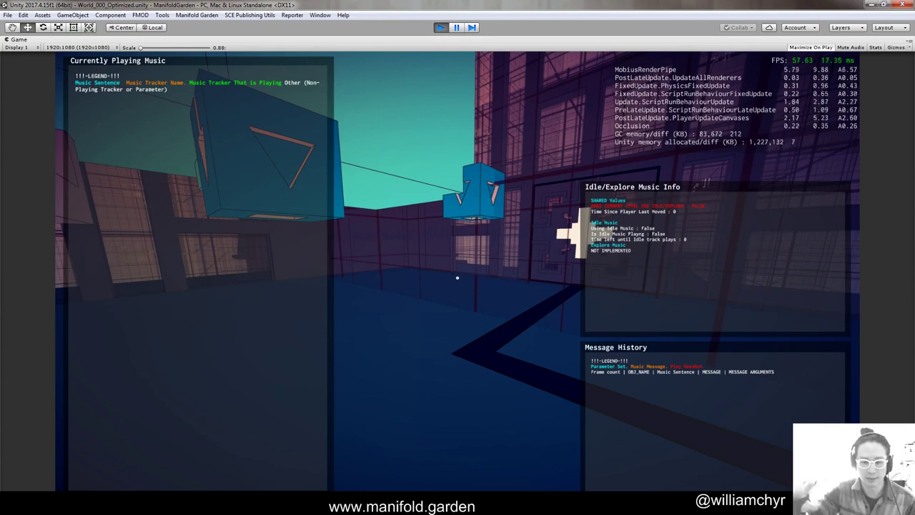
Reopen the debug panel with show_debug_panel, check the Music Save Data Debug Panel, and close it
key(grave)
text(shgow_)
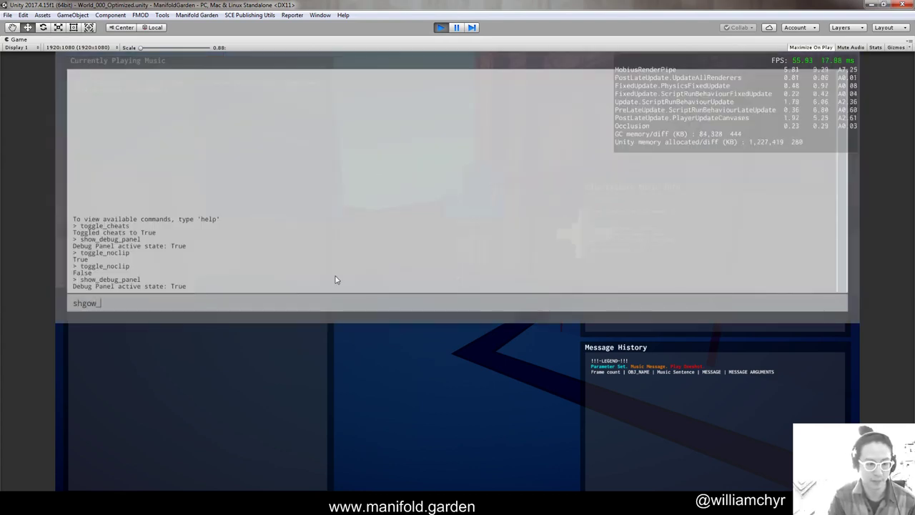
text(_debug_panel)
key(Return)
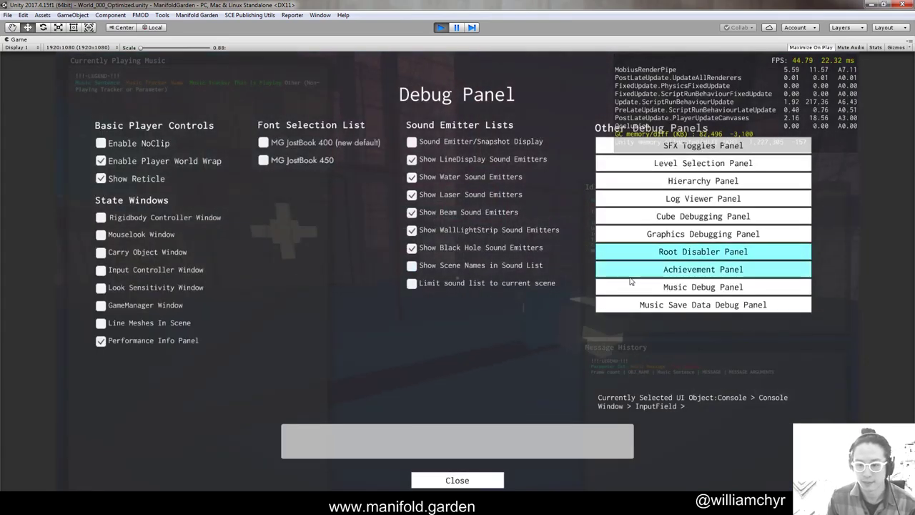
click(668, 305)
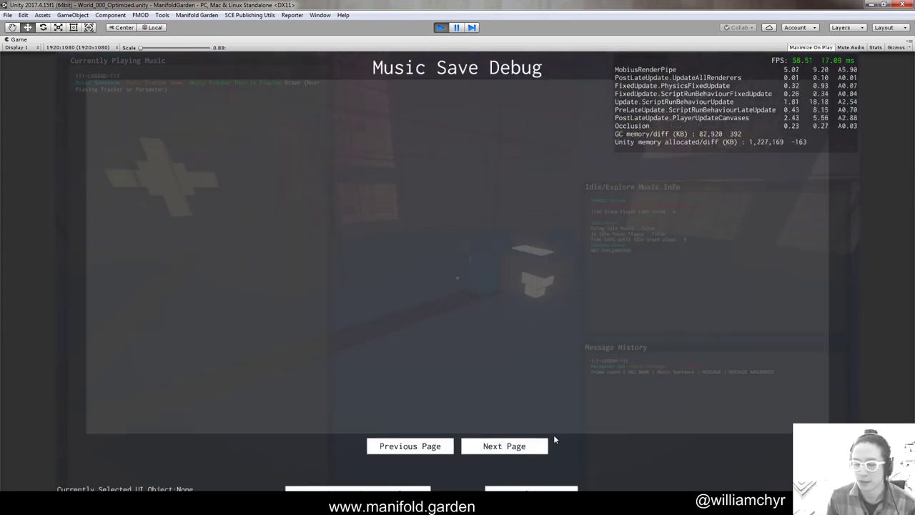
click(530, 488)
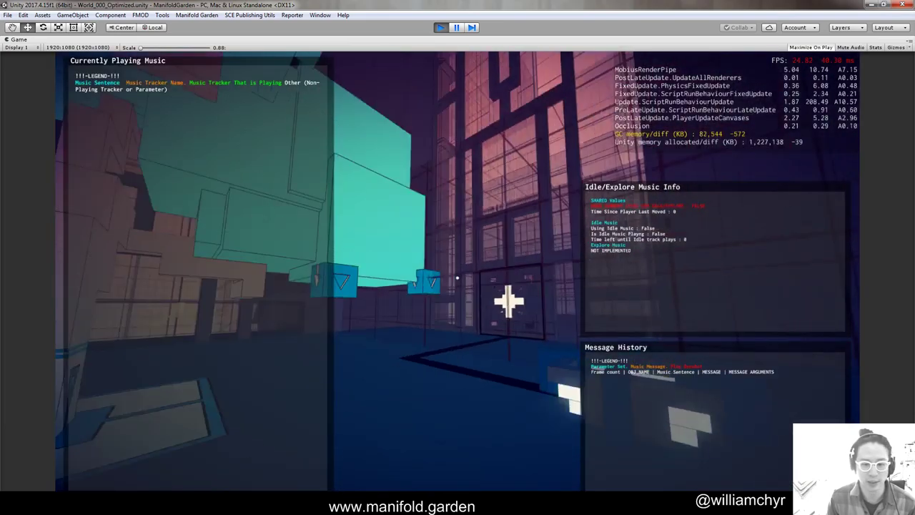
Place the blue cube on the floor socket to open the door, and walk the player through into the hallway
key(w)
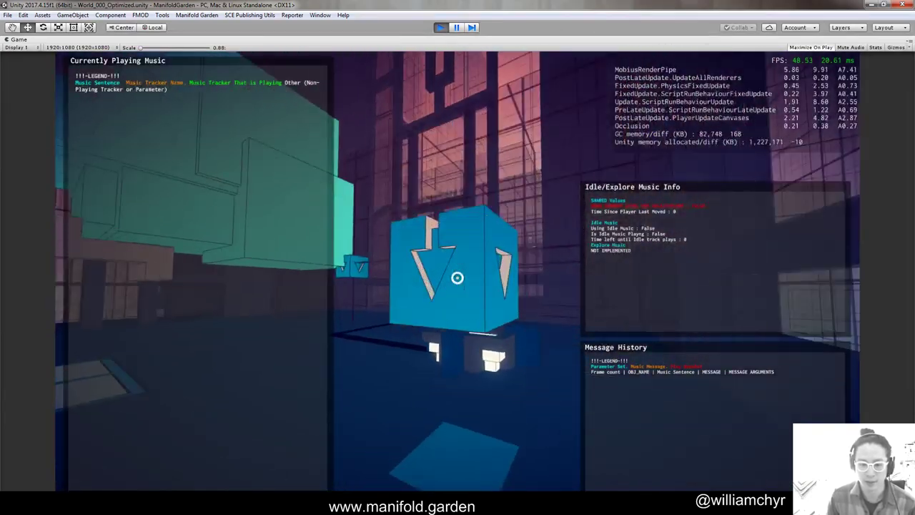
click(458, 278)
key(w)
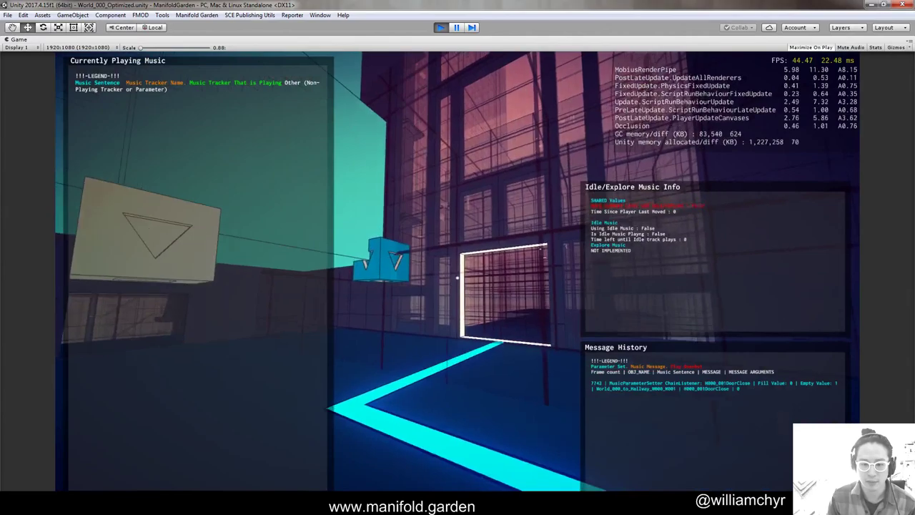
key(w)
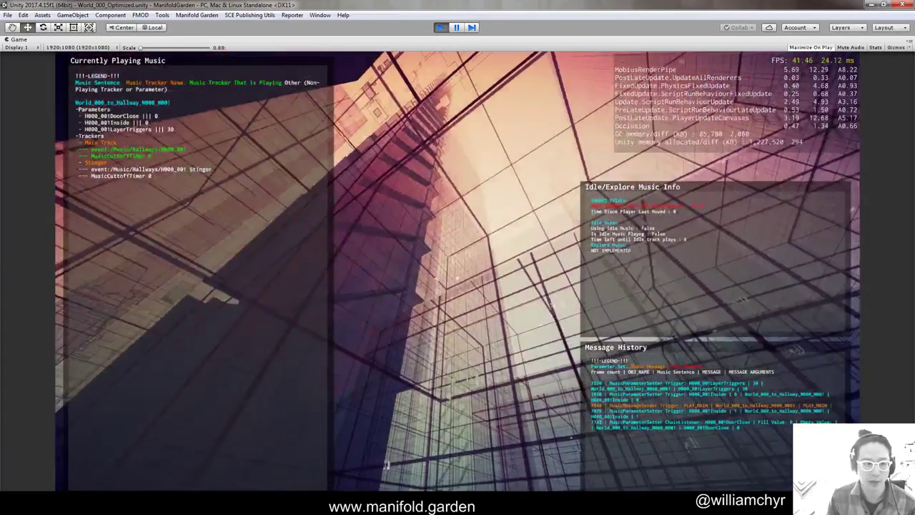
key(w)
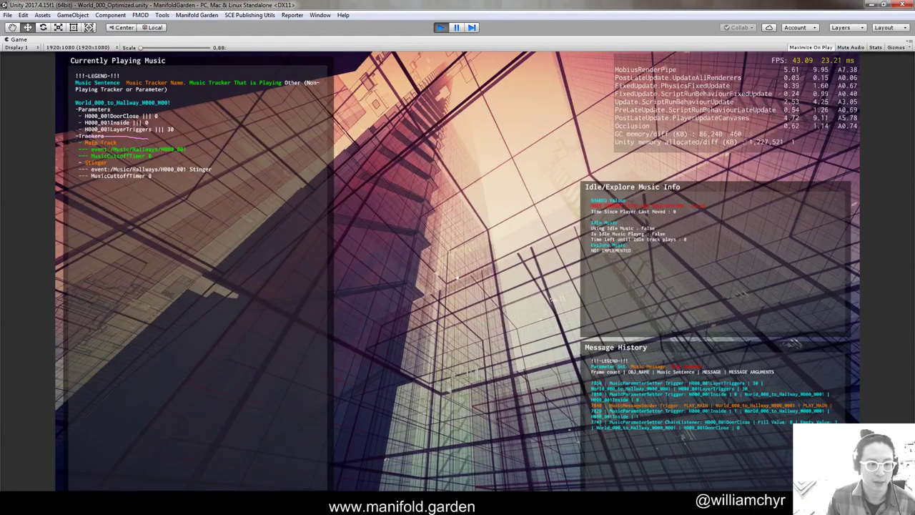
Circle the Main Track and Stinger entries under Trackers in Currently Playing Music, using a zoomed view of the list
drag(86, 136, 175, 172)
scroll(457, 278, up, 3)
scroll(457, 277, down, 3)
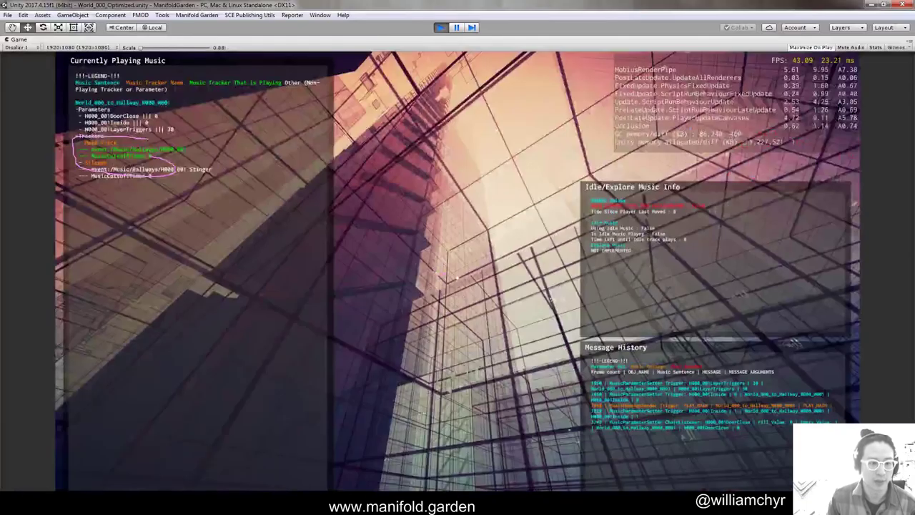
key(Escape)
mouse_move(93, 133)
mouse_down()
mouse_move(169, 173)
mouse_move(149, 140)
mouse_up()
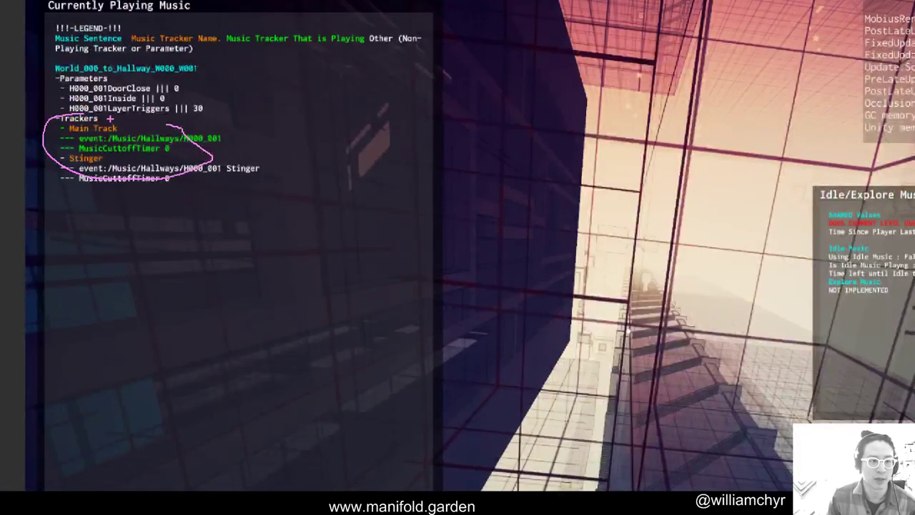
Circle the music sentence name World_000_to_Hallway_W000_W001 and mark its parameters, and clear the markings
mouse_move(85, 68)
mouse_down()
mouse_move(57, 72)
mouse_move(186, 76)
mouse_move(226, 65)
mouse_move(53, 65)
mouse_move(206, 83)
mouse_up()
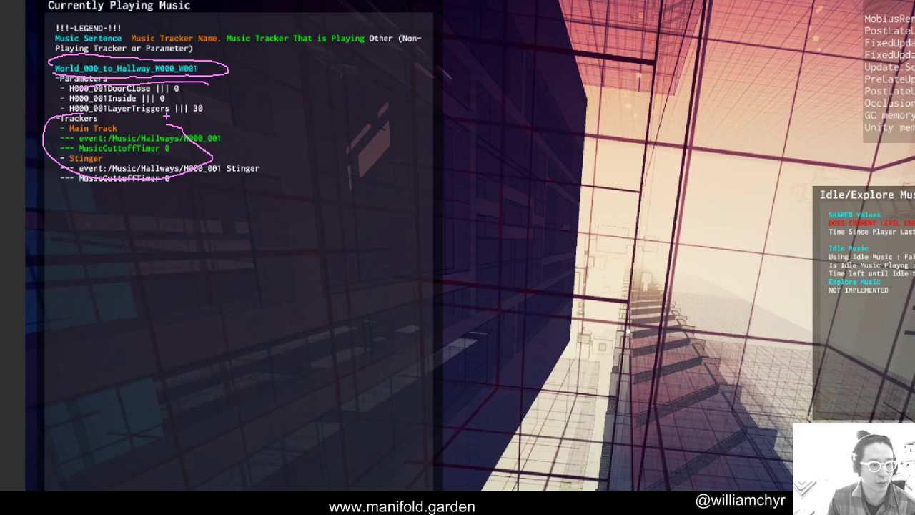
mouse_move(66, 72)
mouse_down()
mouse_move(159, 115)
mouse_move(192, 110)
mouse_up()
key(Escape)
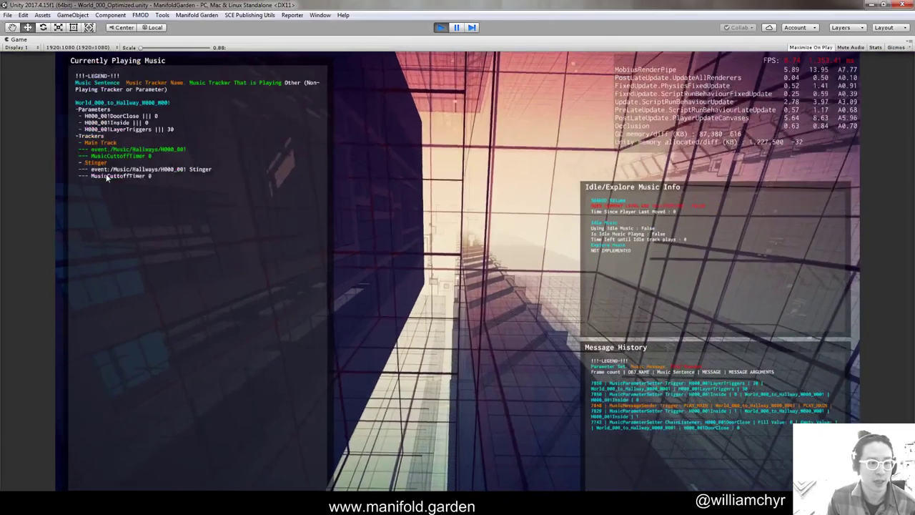
Circle the Stinger tracker's event lines and the H000_001LayerTriggers parameter value, clearing each marking
mouse_move(135, 169)
mouse_down()
mouse_move(211, 170)
mouse_move(73, 180)
mouse_up()
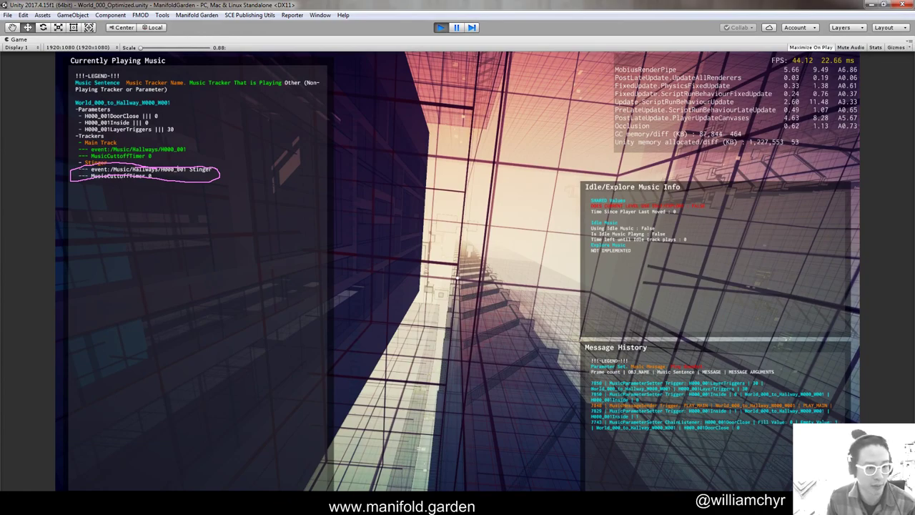
key(Escape)
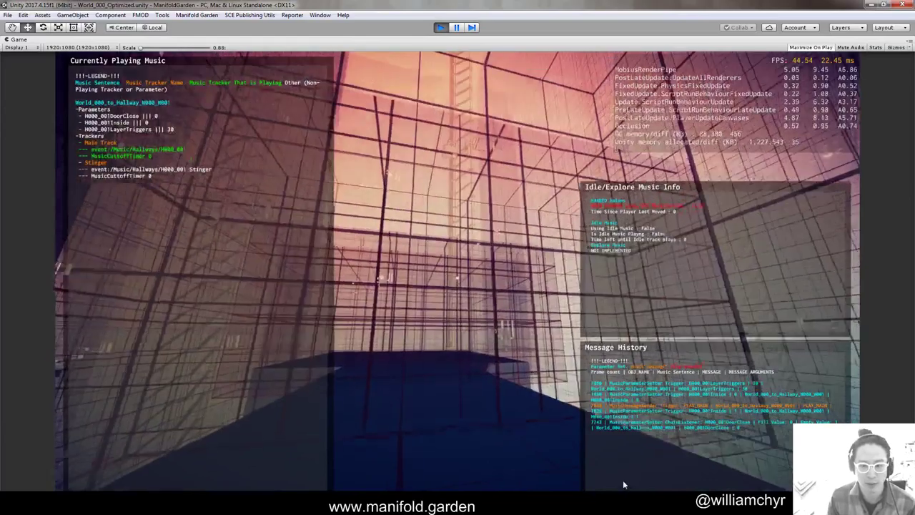
key(ctrl+2)
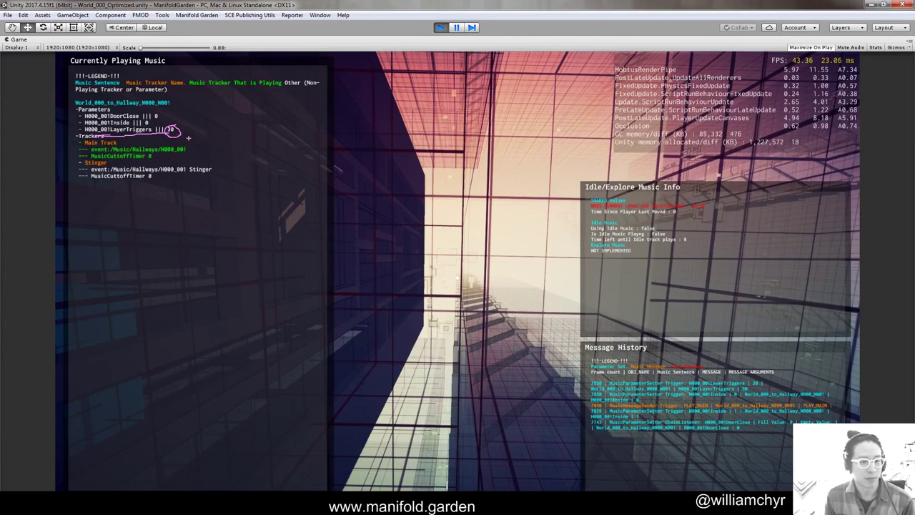
key(Escape)
click(270, 235)
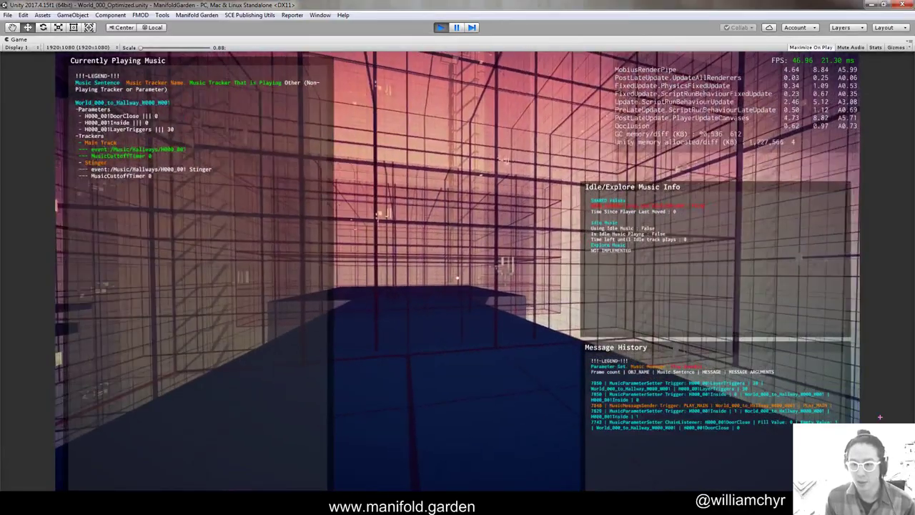
Zoom in on the Idle/Explore Music Info and circle its shared and idle music values
key(Escape)
key(ctrl+2)
mouse_move(642, 185)
mouse_down()
mouse_move(692, 287)
mouse_move(661, 192)
mouse_up()
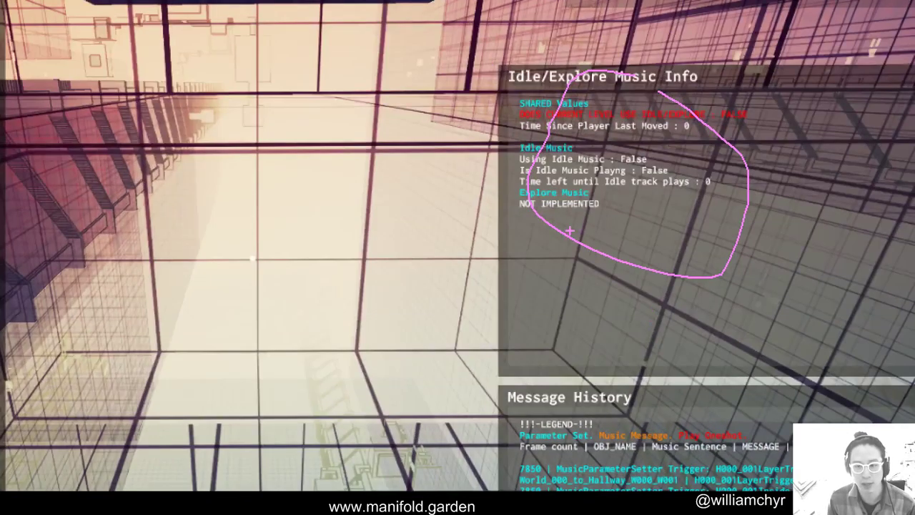
mouse_move(570, 230)
mouse_down()
mouse_move(511, 202)
mouse_move(518, 8)
mouse_move(829, 223)
mouse_move(579, 233)
mouse_up()
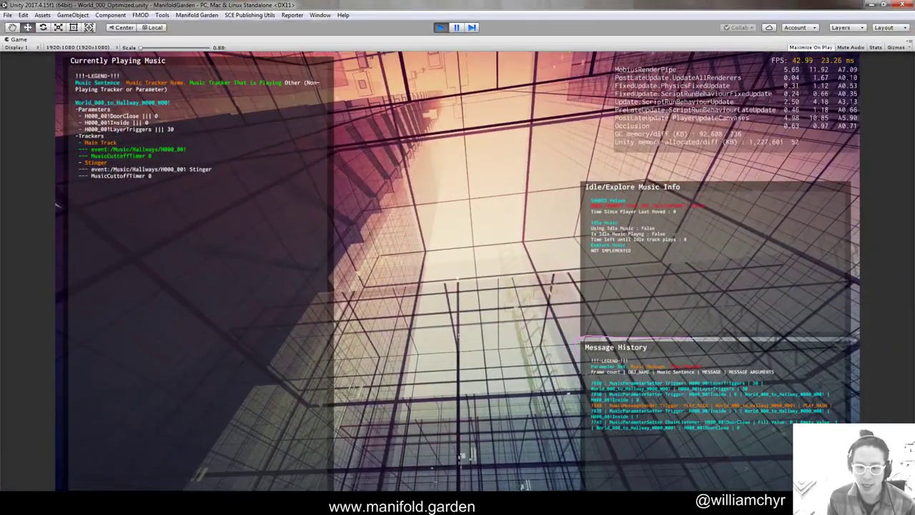
Circle the Message History entries and underline the H000_001DoorClose ChainListener message
drag(581, 360, 734, 429)
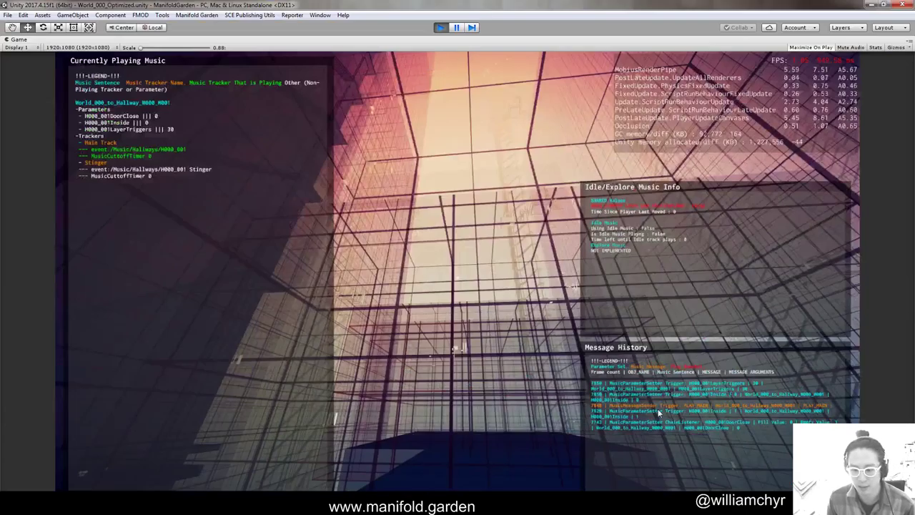
drag(730, 465, 652, 350)
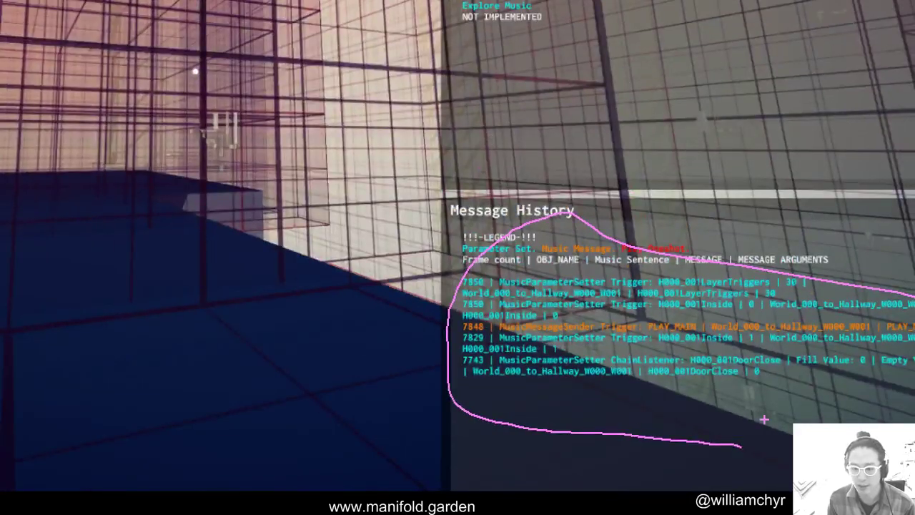
mouse_move(778, 377)
mouse_down()
mouse_move(494, 393)
mouse_move(474, 367)
mouse_move(499, 364)
mouse_up()
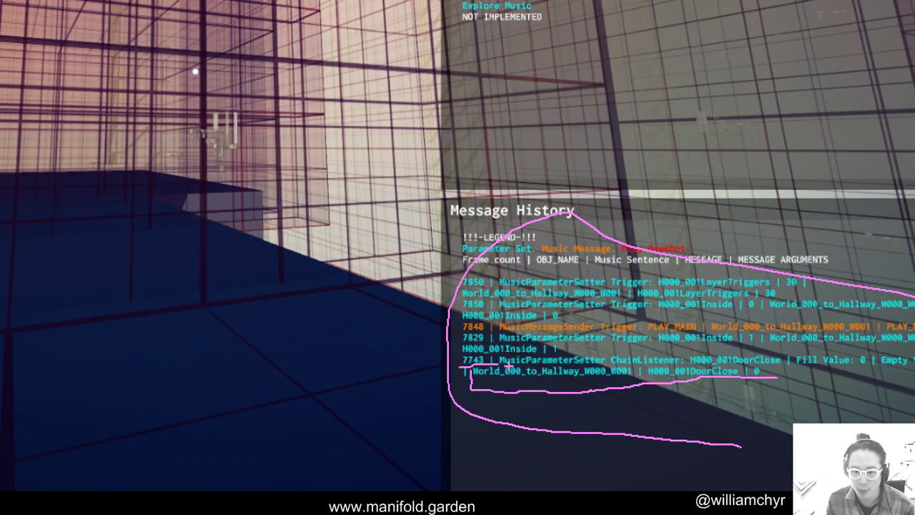
mouse_move(555, 369)
mouse_down()
mouse_move(797, 360)
mouse_move(876, 375)
mouse_up()
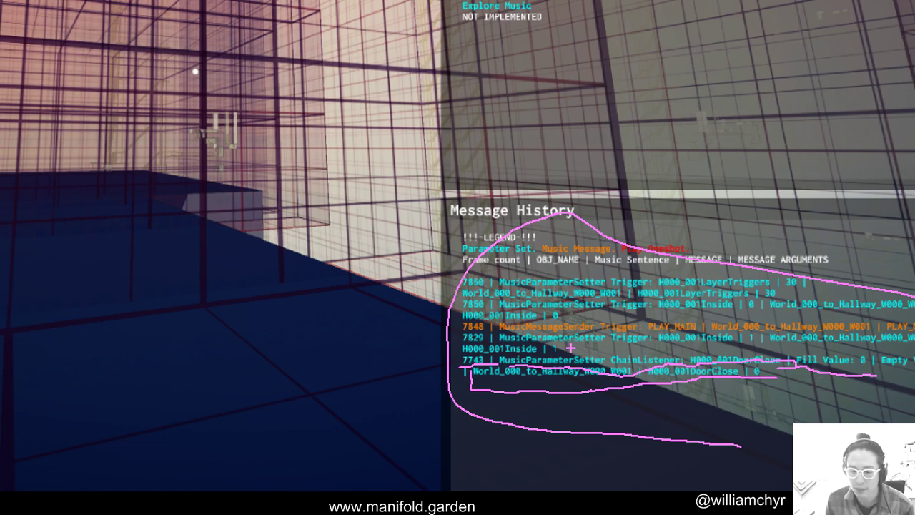
Mark the H000_001Inside parameter message and the PLAY_MAIN MusicMessageSender message in the history, and clear the markings
drag(574, 353, 512, 353)
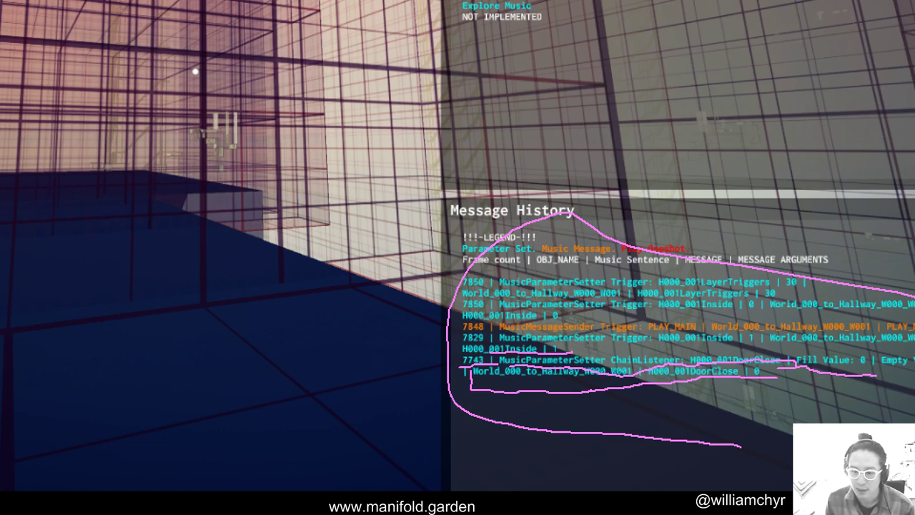
mouse_move(458, 340)
mouse_down()
mouse_move(694, 317)
mouse_move(775, 326)
mouse_move(750, 344)
mouse_up()
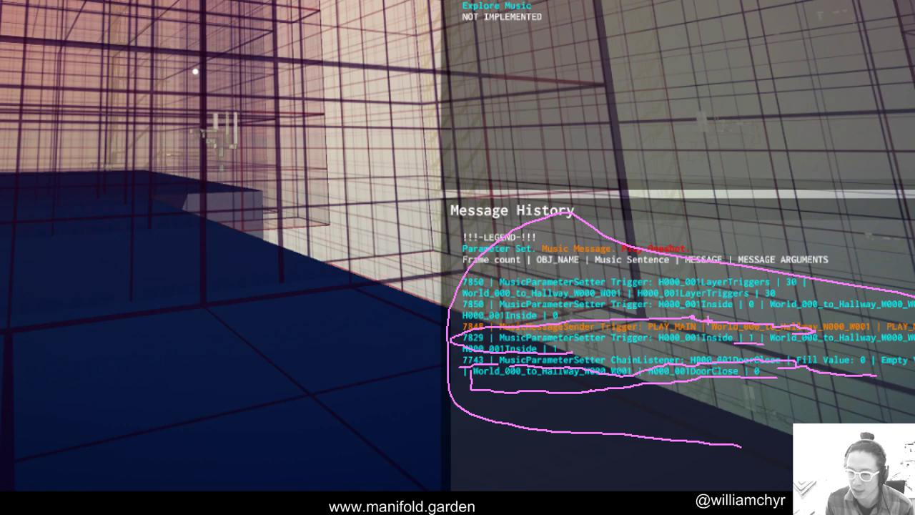
drag(693, 336, 546, 334)
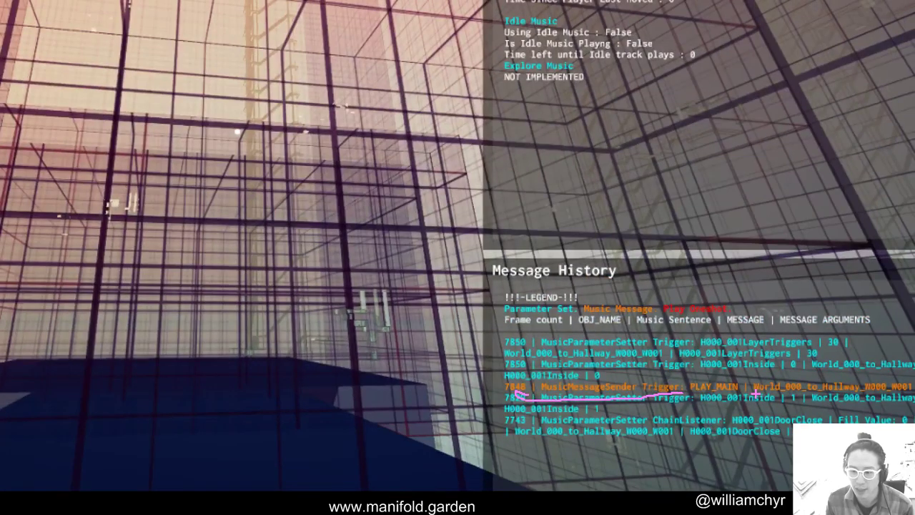
key(Escape)
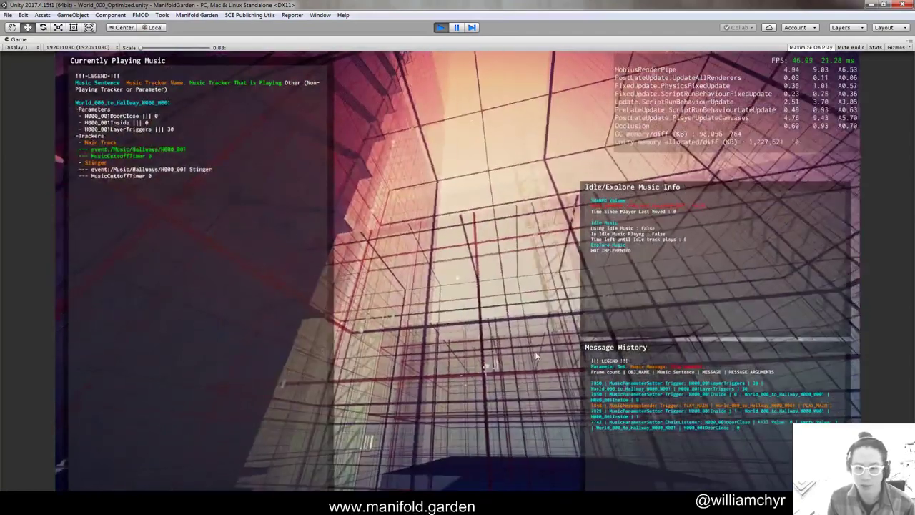
Circle the newest H000_001LayerTriggers message in the Message History and its parameter value under Currently Playing Music, and clear the markings
key(ctrl+2)
drag(791, 376, 692, 365)
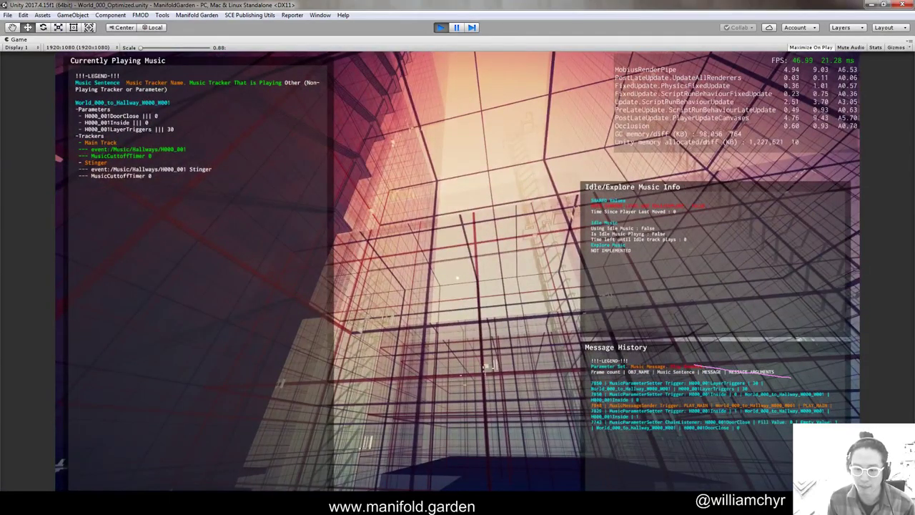
drag(604, 388, 748, 388)
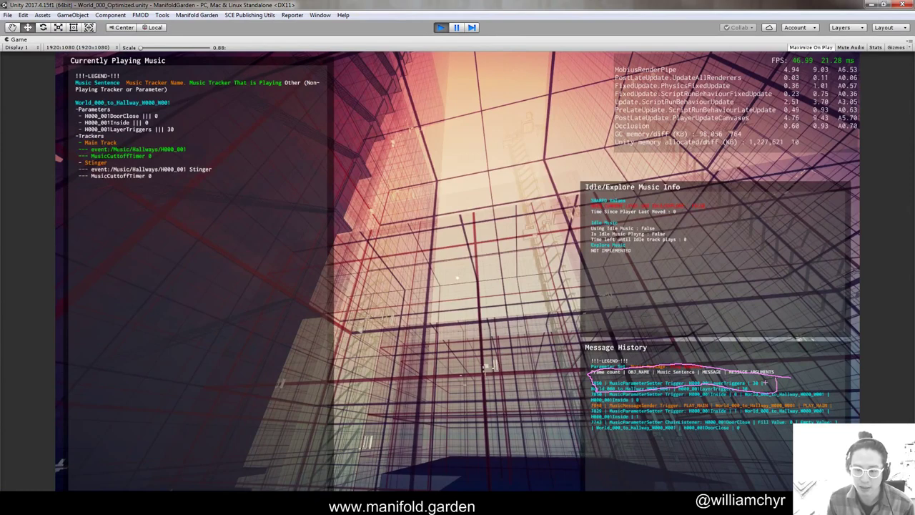
drag(155, 100, 160, 157)
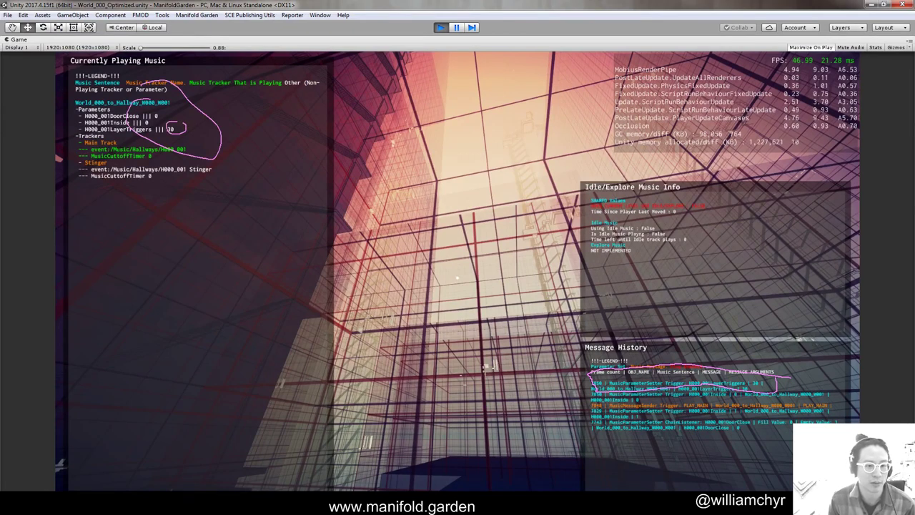
key(Escape)
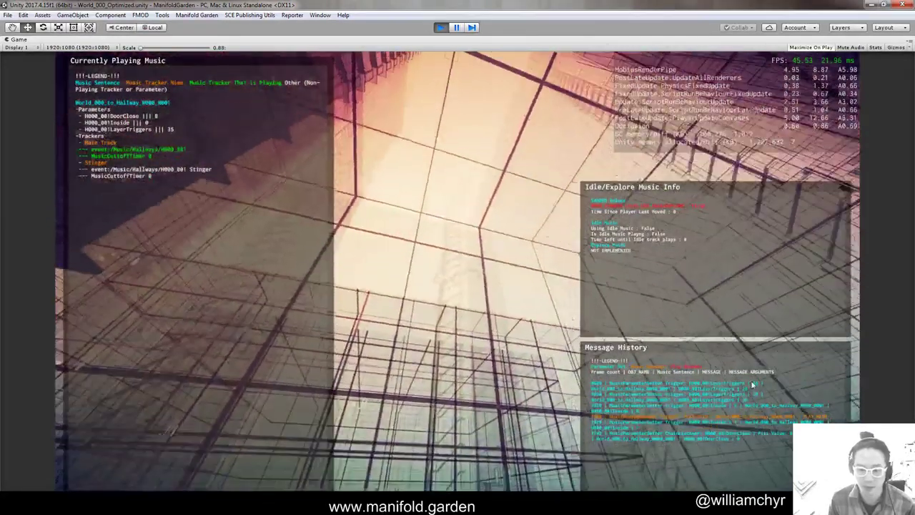
Mark the newly added H000_001LayerTriggers message in the history and the World_000_to_Hallway_W000_W001 parameter values, clearing each marking
key(ctrl+2)
drag(743, 376, 780, 391)
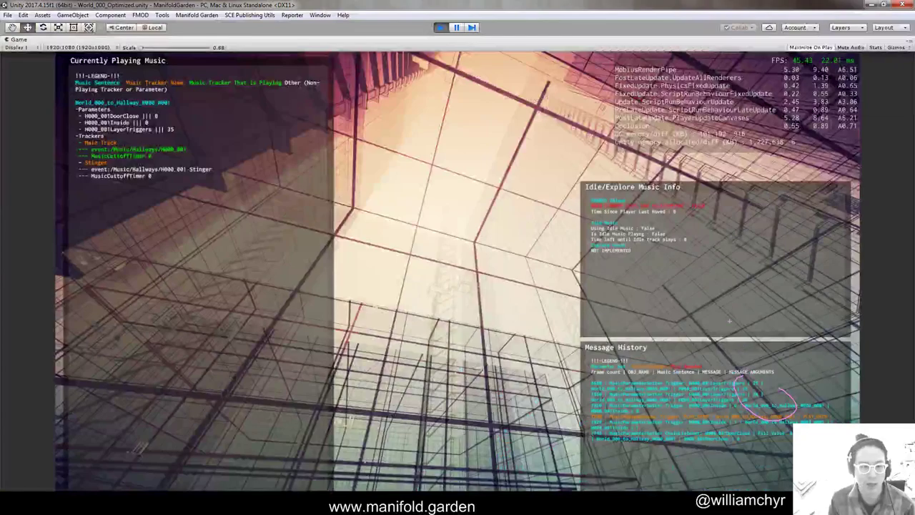
key(Escape)
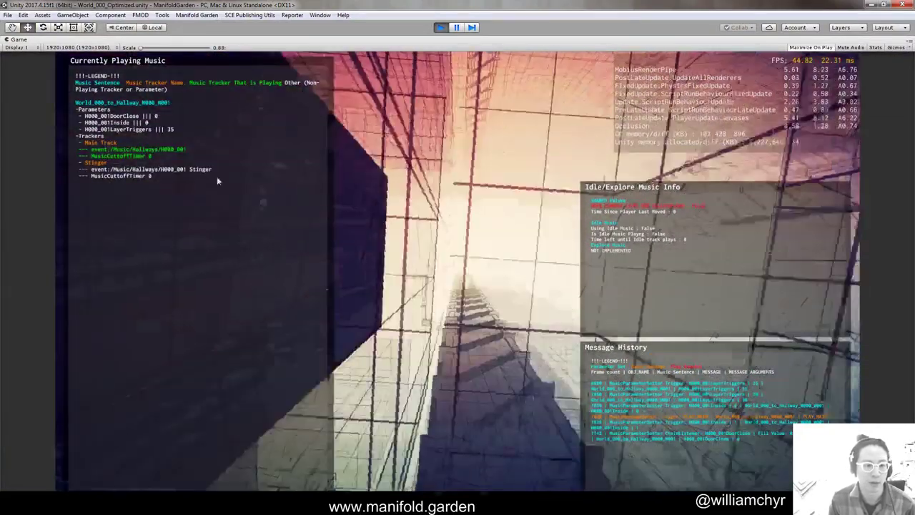
key(ctrl+2)
drag(169, 146, 179, 151)
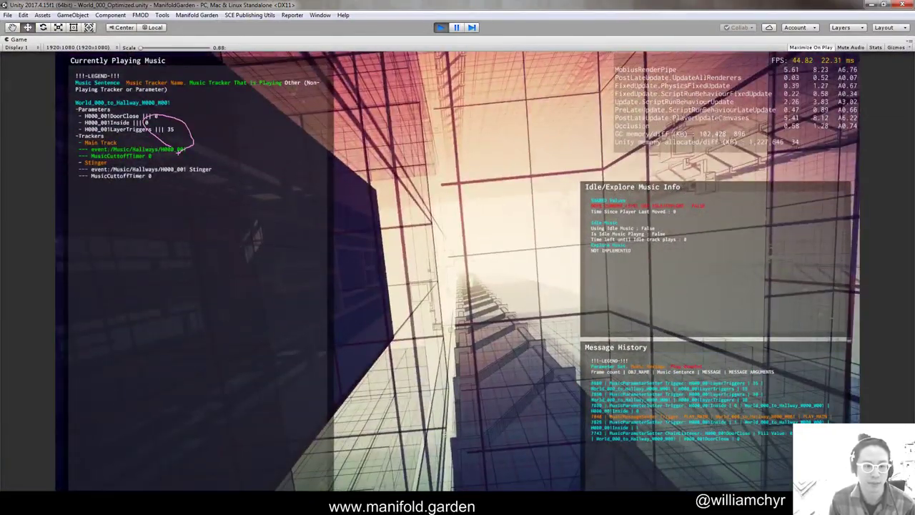
key(Escape)
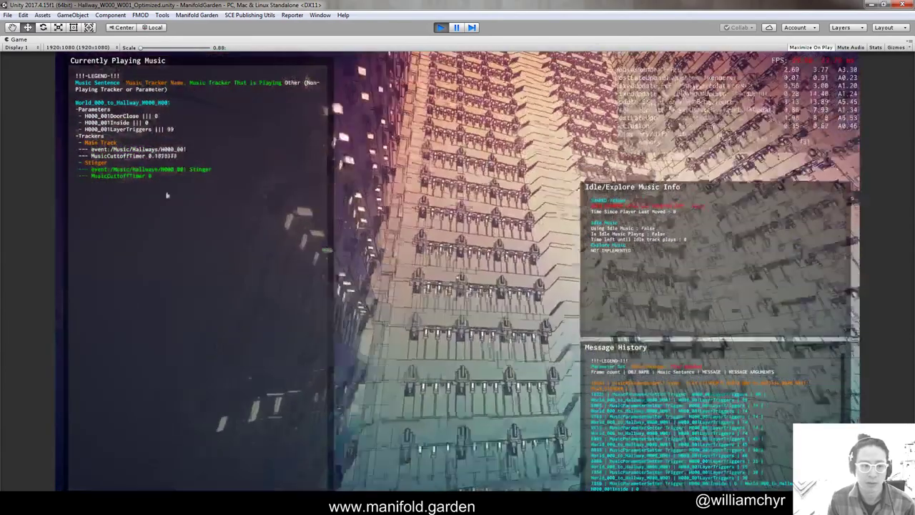
Circle the Main Track's event line and MusicCuttoffTimer in the hallway, and clear the marking
key(ctrl+2)
mouse_move(148, 141)
mouse_down()
mouse_move(196, 151)
mouse_move(168, 145)
mouse_up()
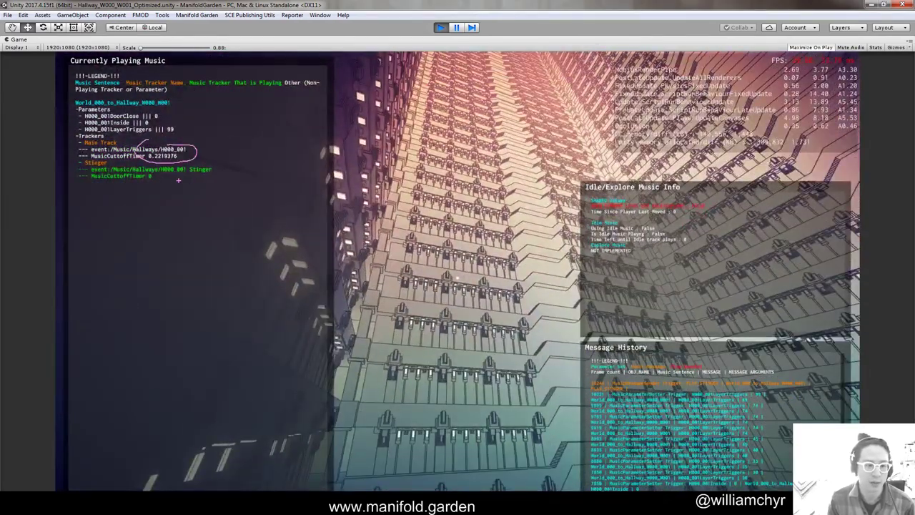
key(Escape)
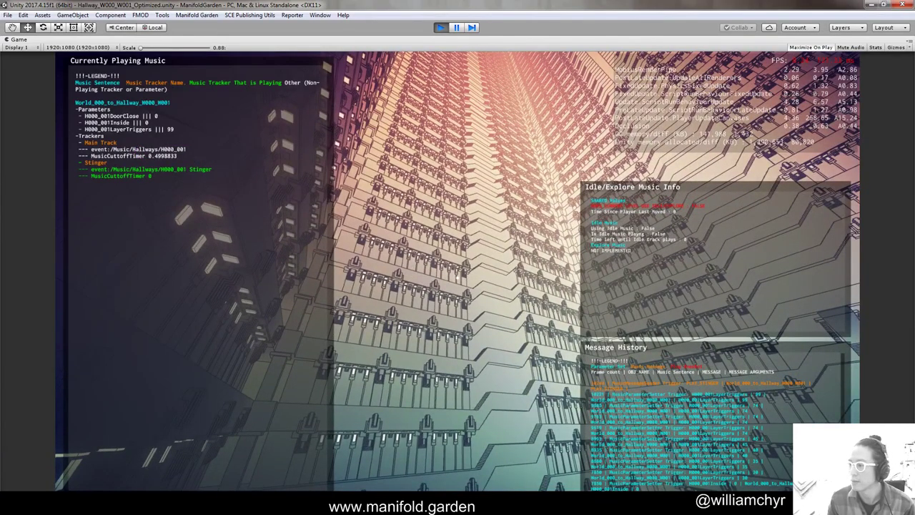
Stop the running game and inspect a ParticleVolumeManager error in the console, moving the console window out of the way
click(441, 28)
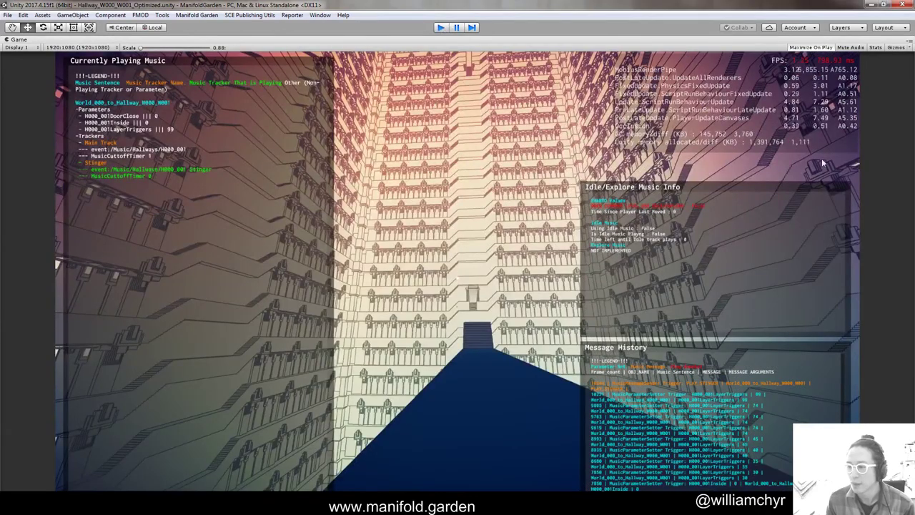
key(ctrl+p)
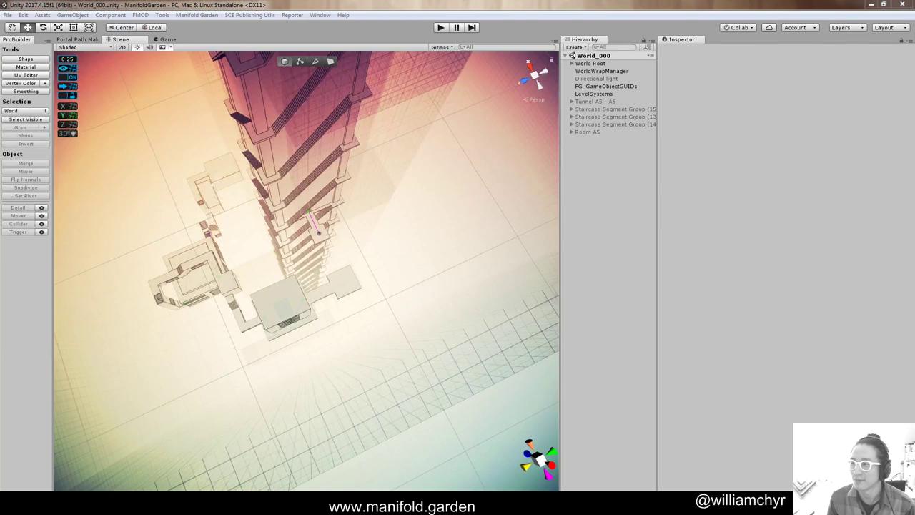
key(ctrl+shift+c)
click(435, 258)
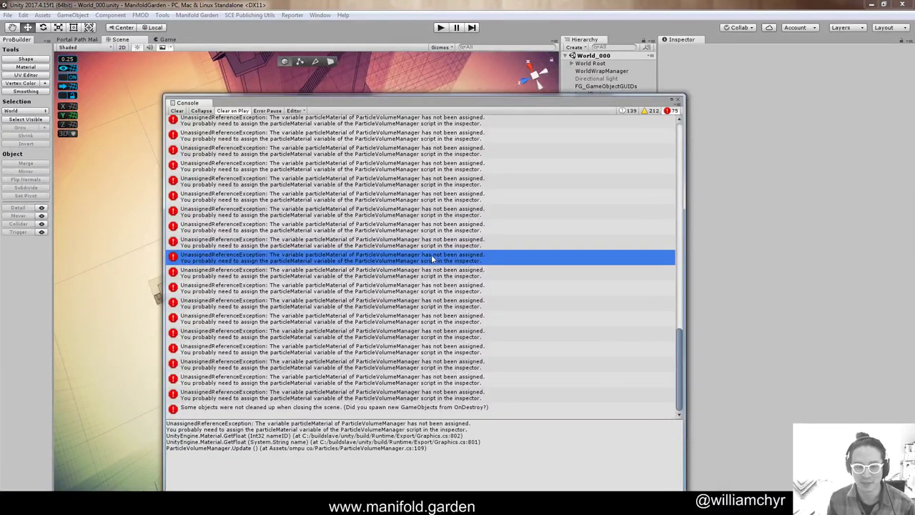
drag(342, 105, 914, 100)
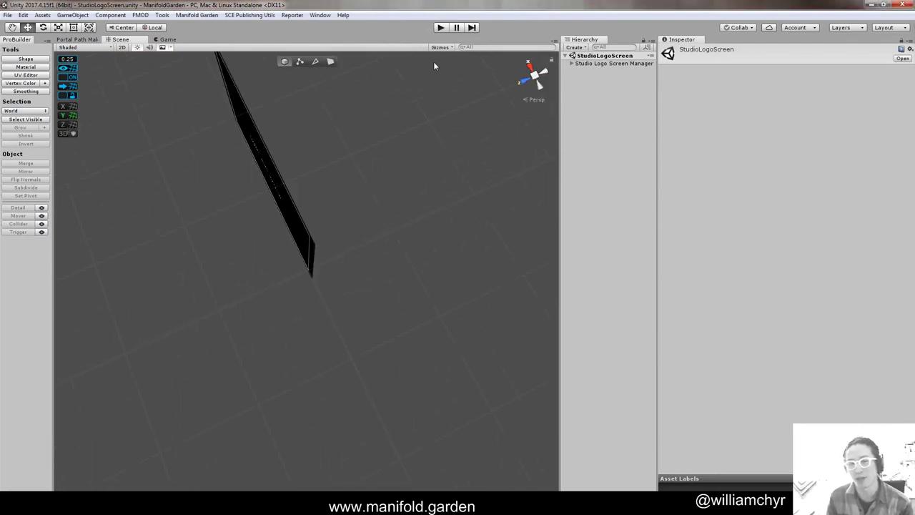
Run the game from the StudioLogoScreen scene and start a new game that overwrites save slot 1
click(442, 28)
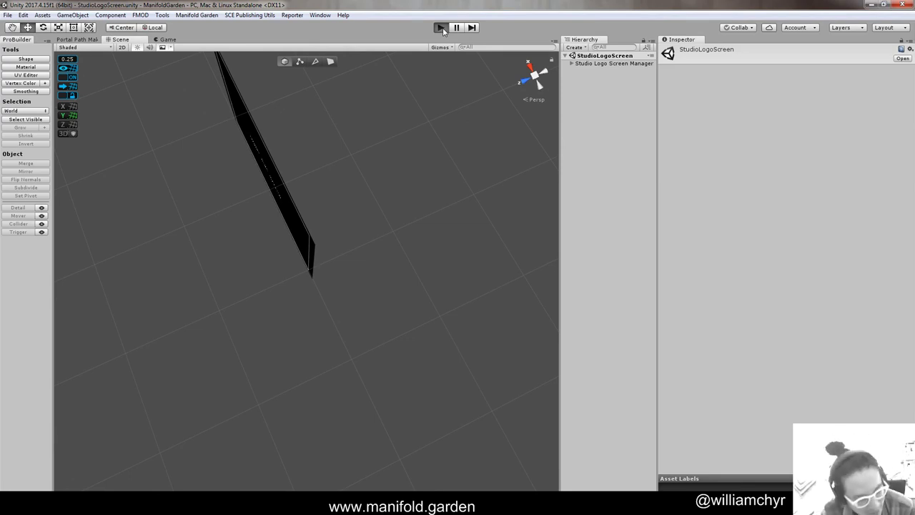
click(441, 27)
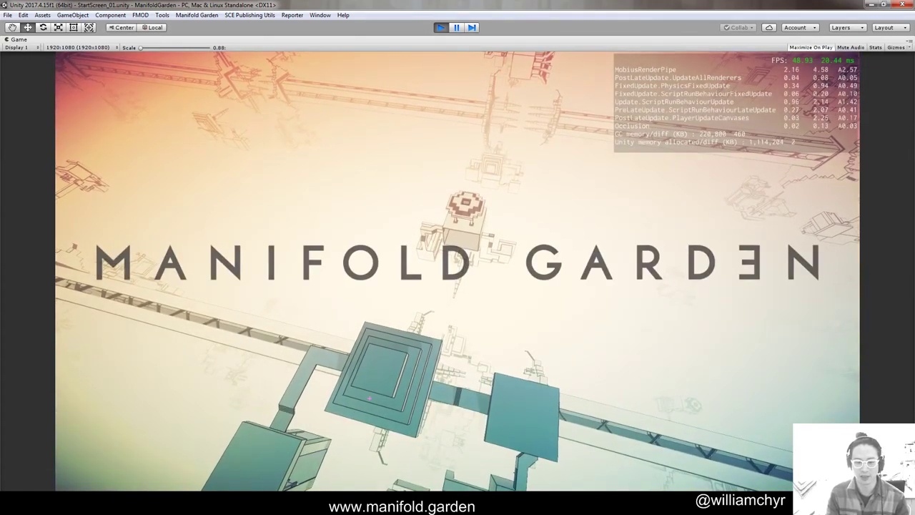
key(space)
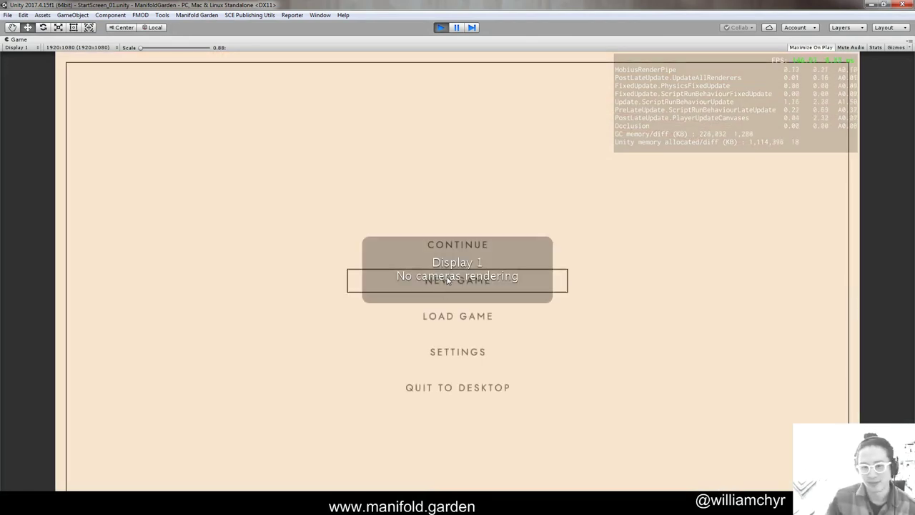
click(502, 281)
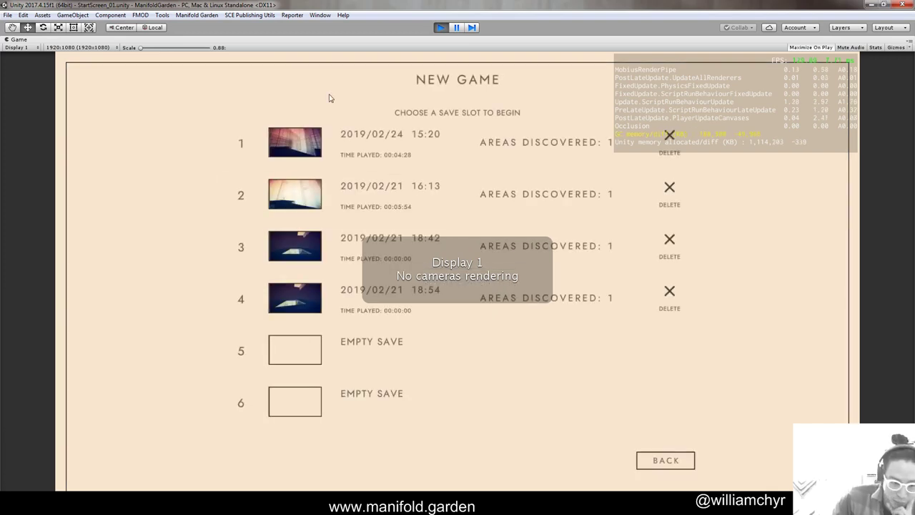
click(372, 159)
click(441, 385)
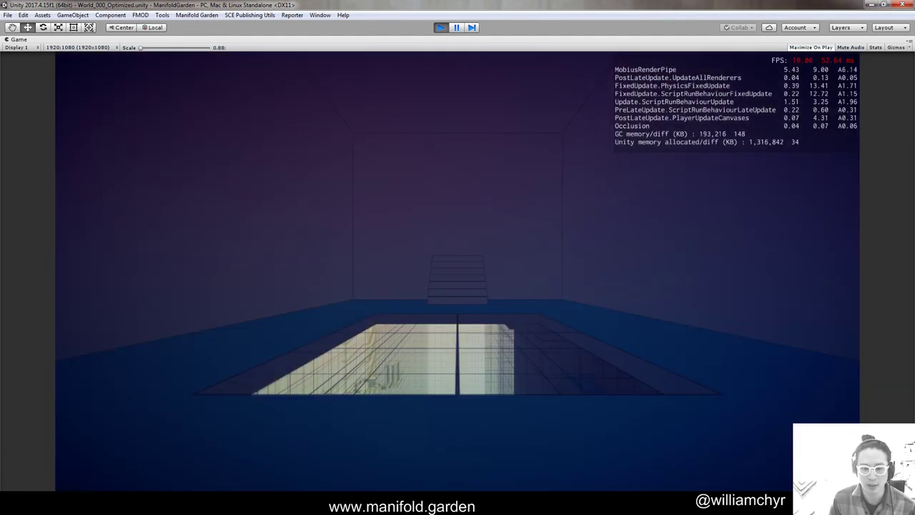
Walk toward the stairs in the starting room and open the debug panel with the show_debug_panel console command
key(w)
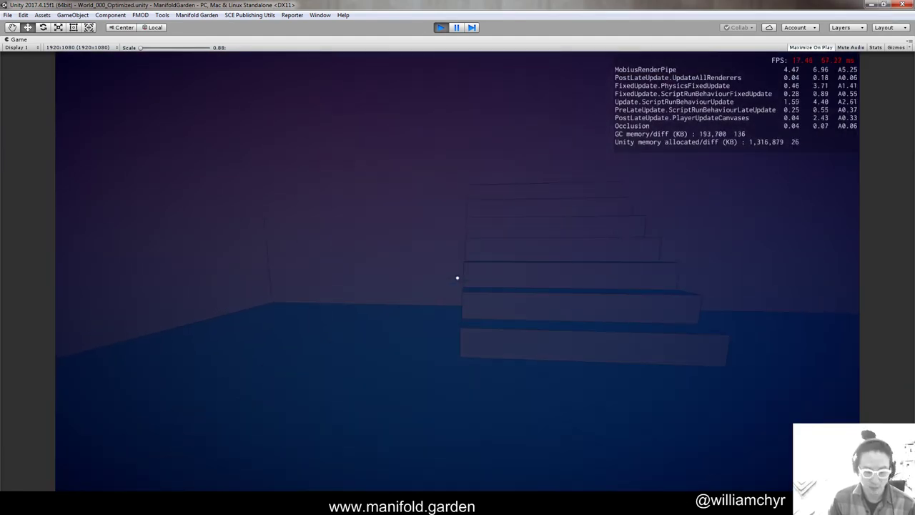
key(grave)
text(show_debug_panel)
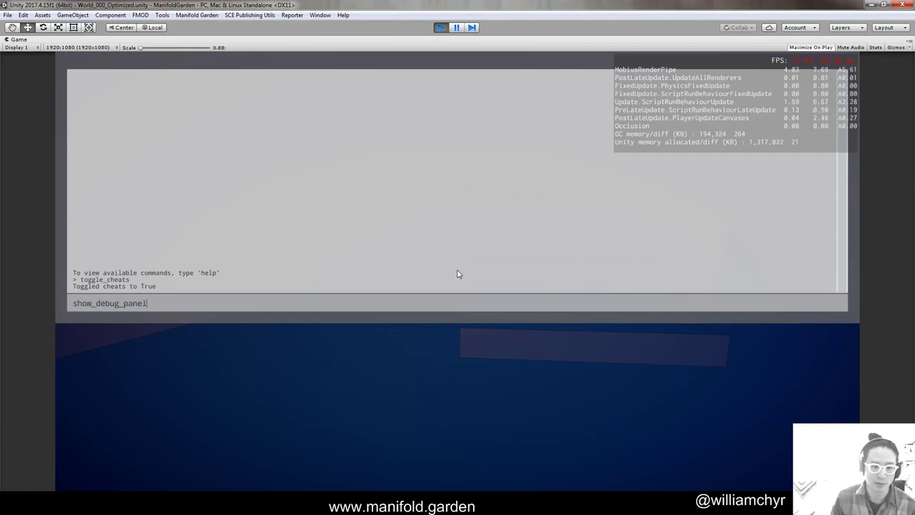
key(Return)
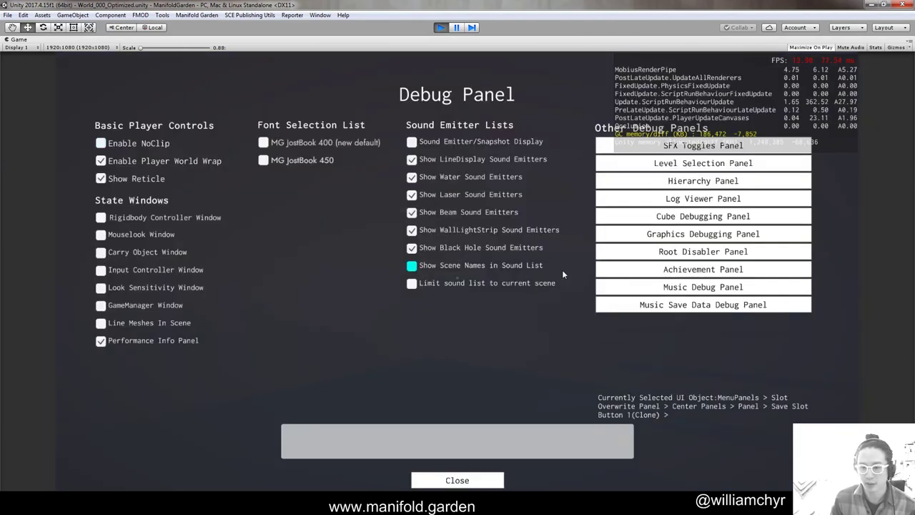
Look through the pages of the Music Save Data Debug Panel up to World_002 and close the panel
click(646, 306)
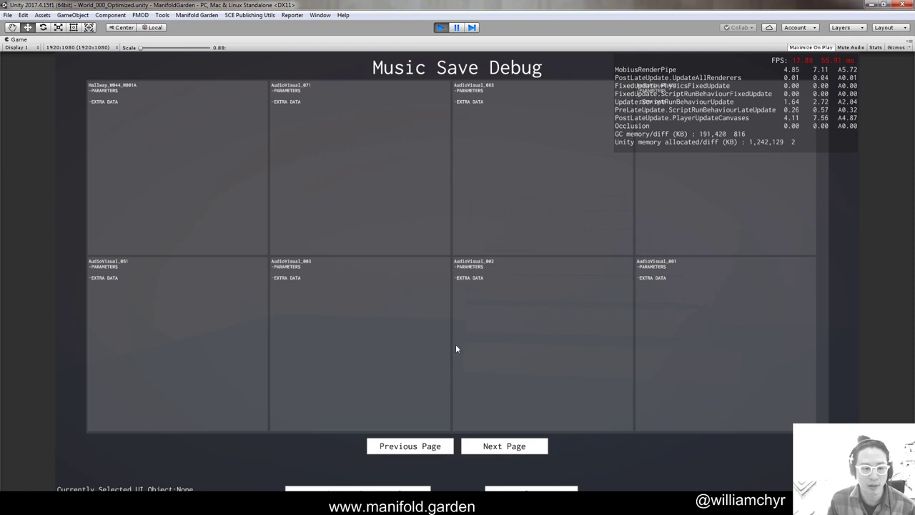
click(504, 447)
click(505, 446)
click(505, 446)
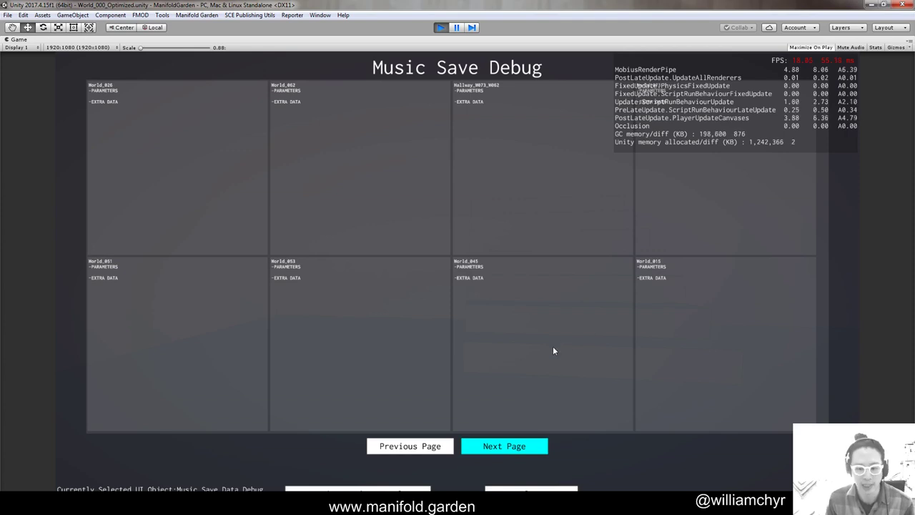
click(504, 446)
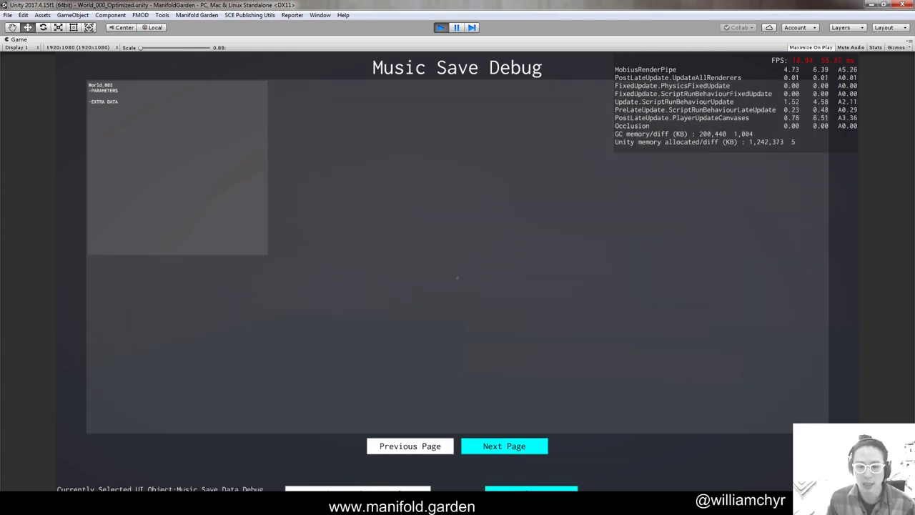
key(Escape)
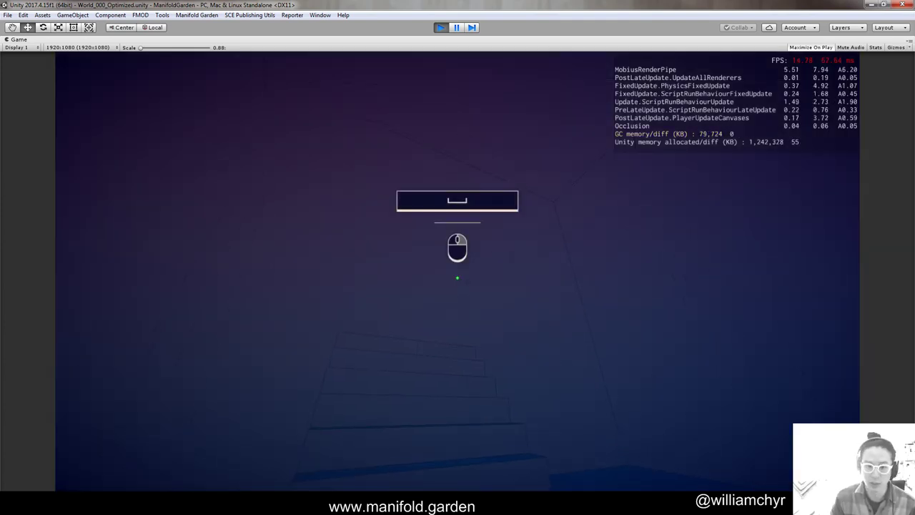
Leave the starting room and move into the tall windowed room with the large cyan block structure
key(space)
key(w)
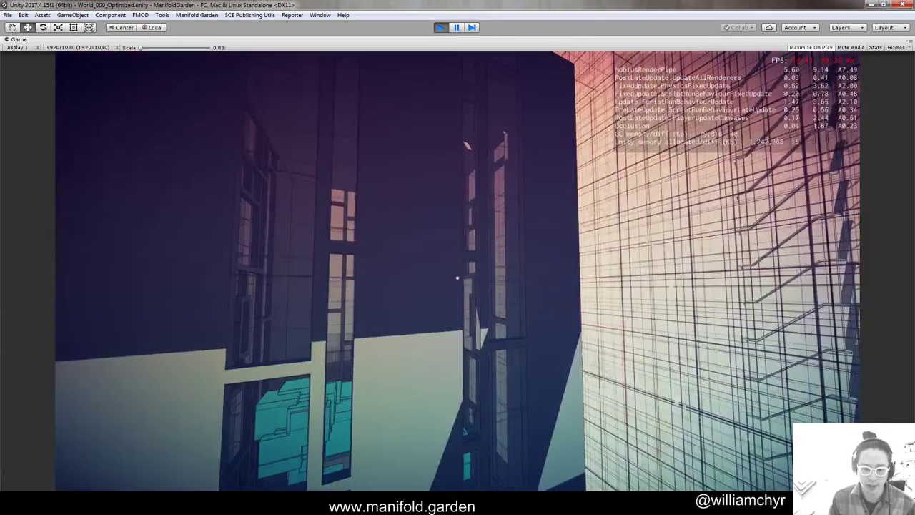
key(w)
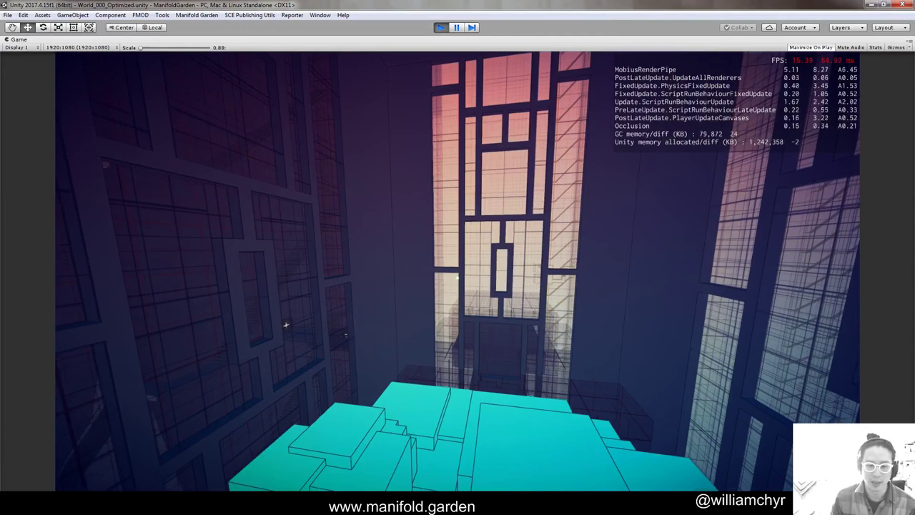
Reopen the debug panel with show_debug_panel, turn on the Music Debug Panel's on-screen music displays, and return to the game
key(grave)
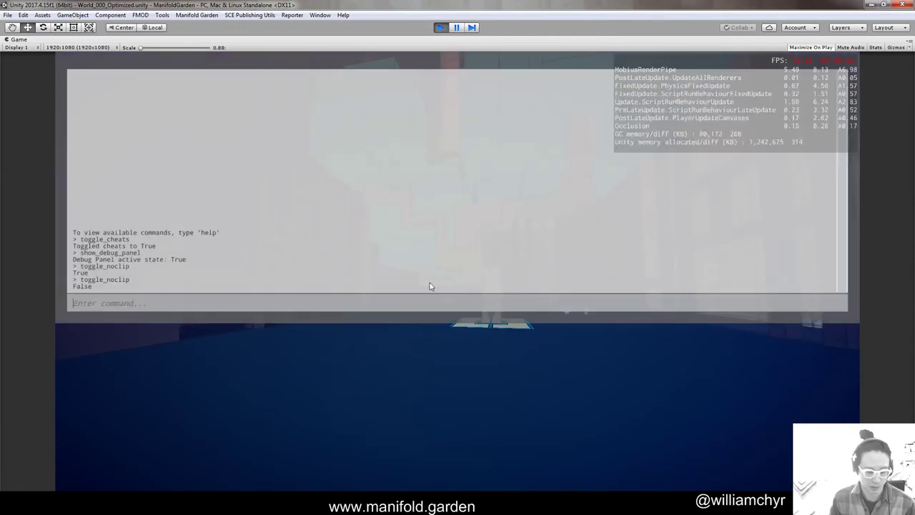
text(sh)
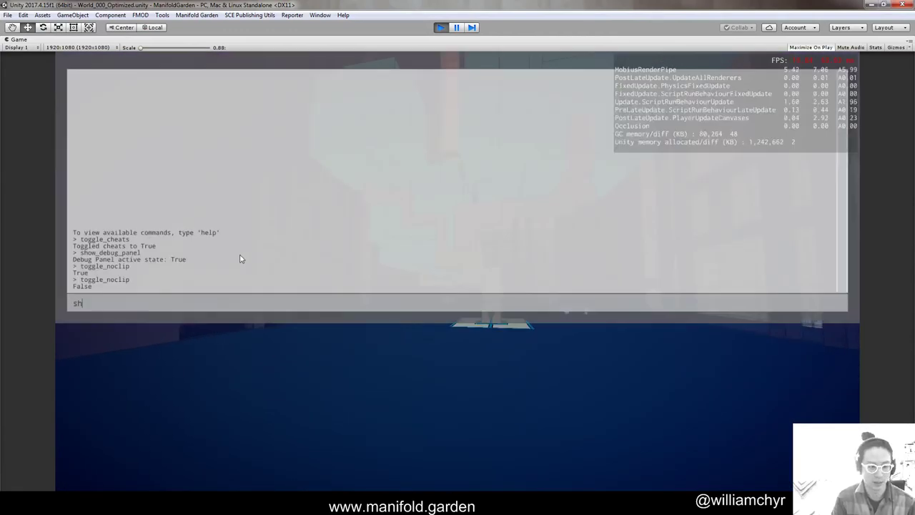
text(ow_debug_panel)
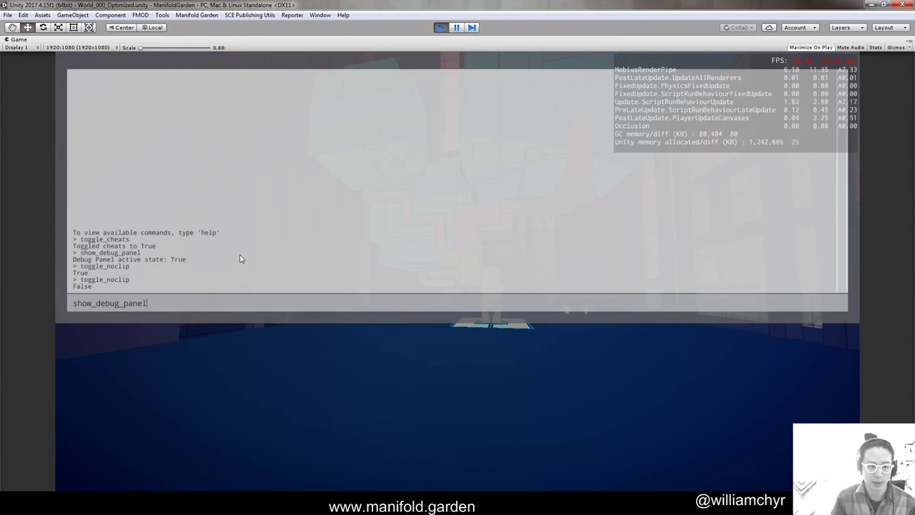
key(Return)
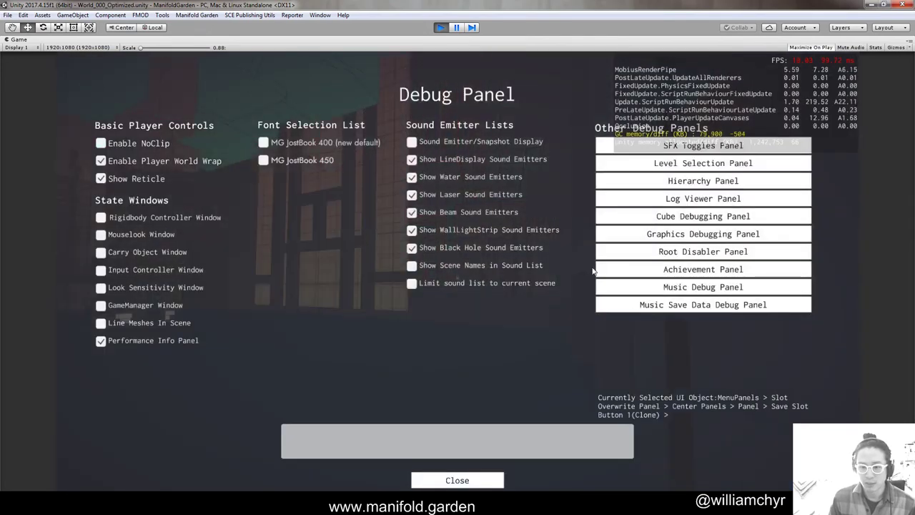
click(629, 286)
click(95, 112)
click(532, 488)
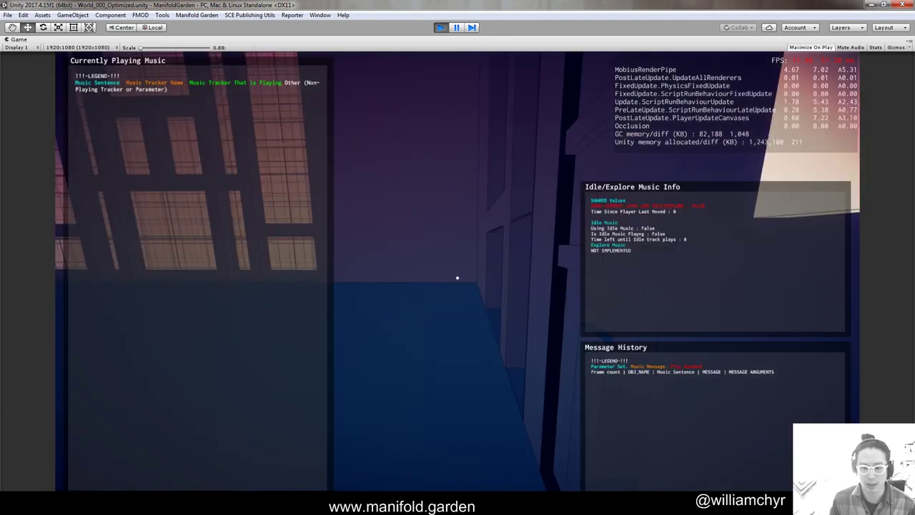
Walk up to the blue cubes beneath the cyan structure and pick one up
key(w)
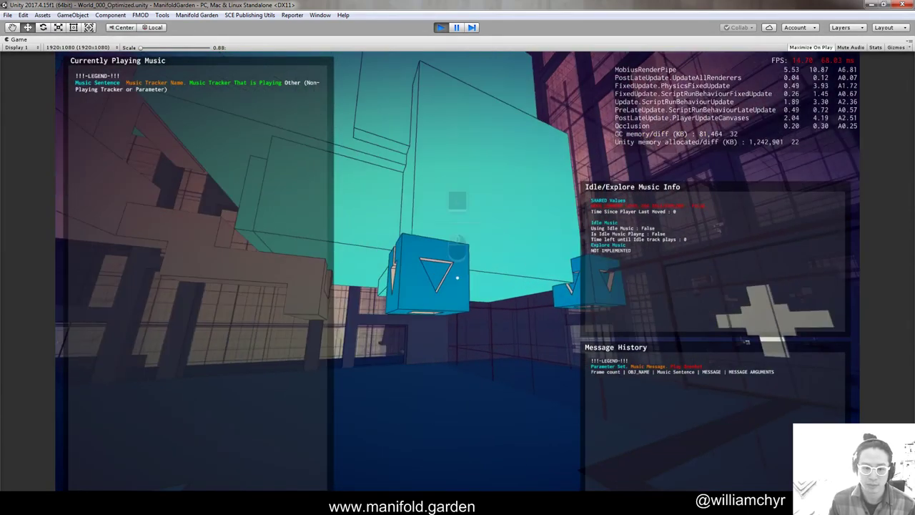
click(458, 278)
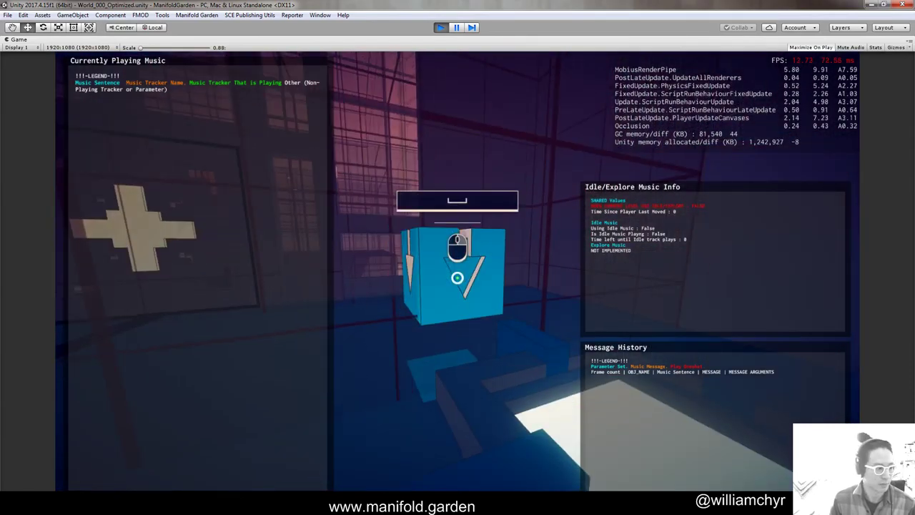
Pick up the blue cube and carry it through the white-framed doorway onto the dark platform in the open space outside
click(457, 277)
key(w)
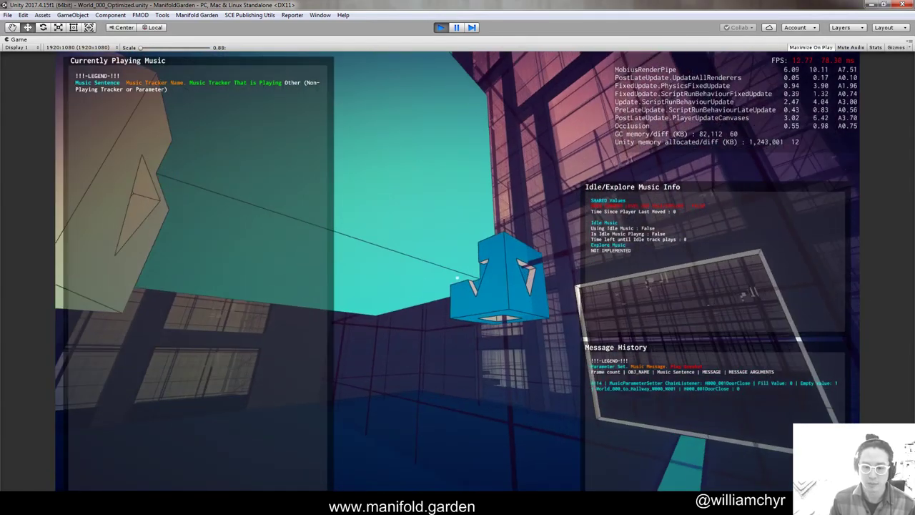
key(w)
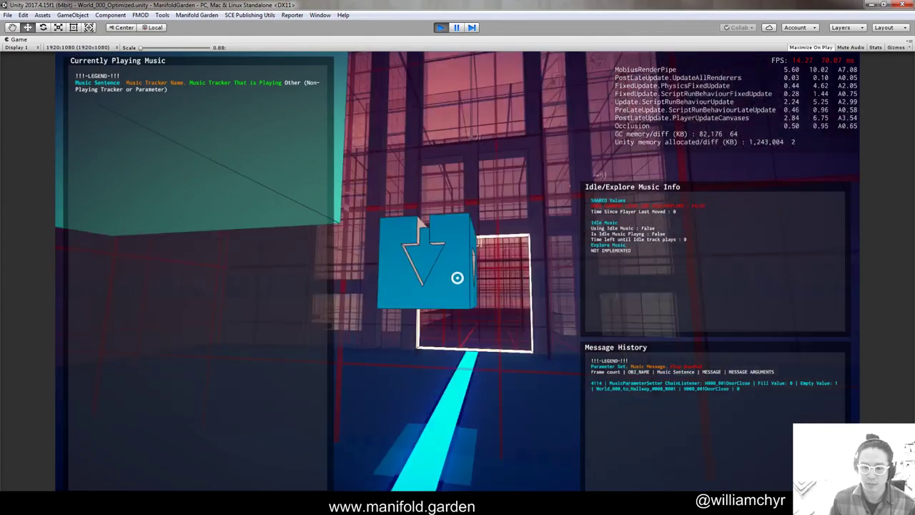
key(w)
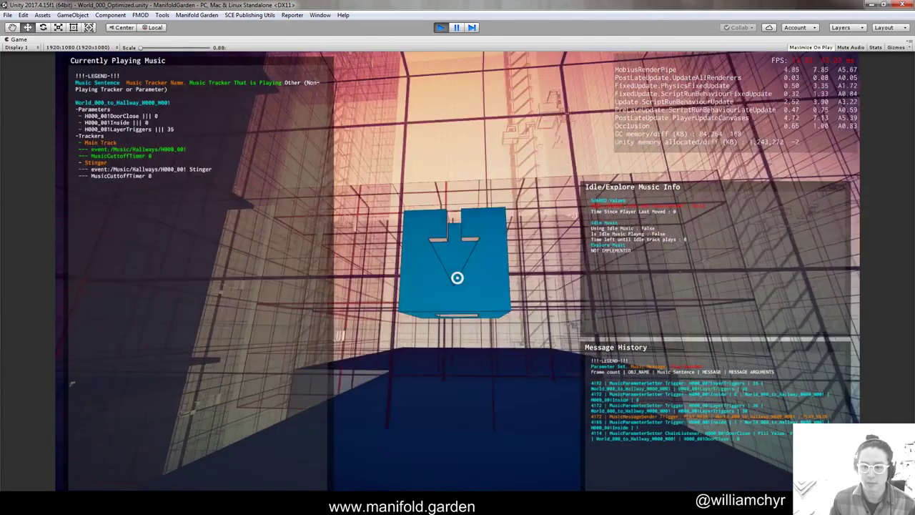
key(w)
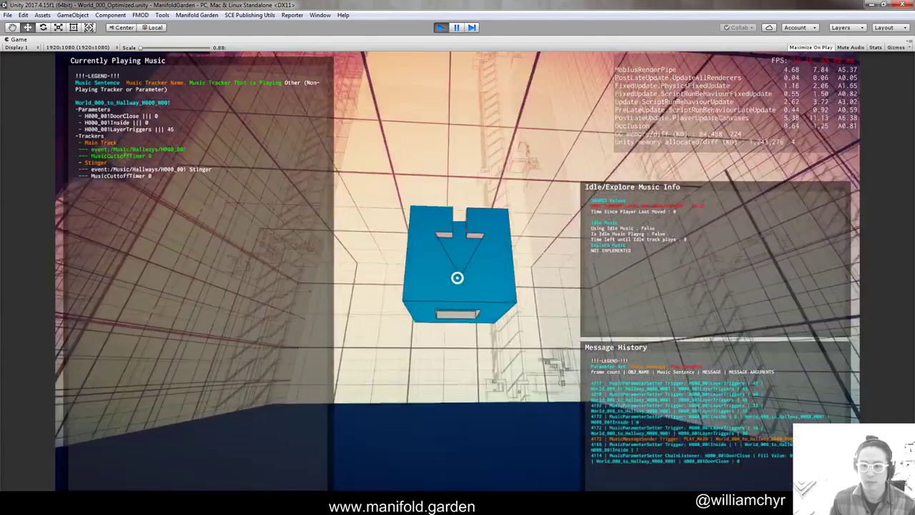
Carry the blue cube along the platform, place it in the socket with the cyan arms, and walk on into the next hallway
key(d)
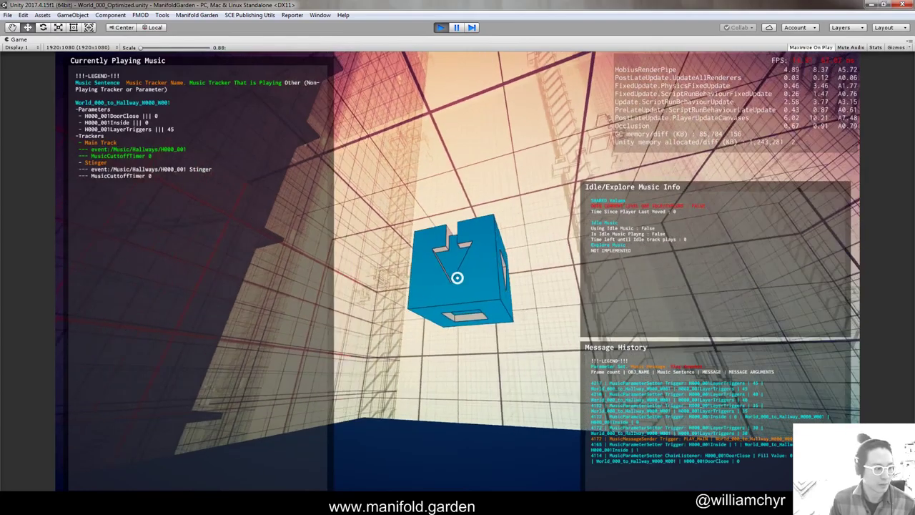
key(d)
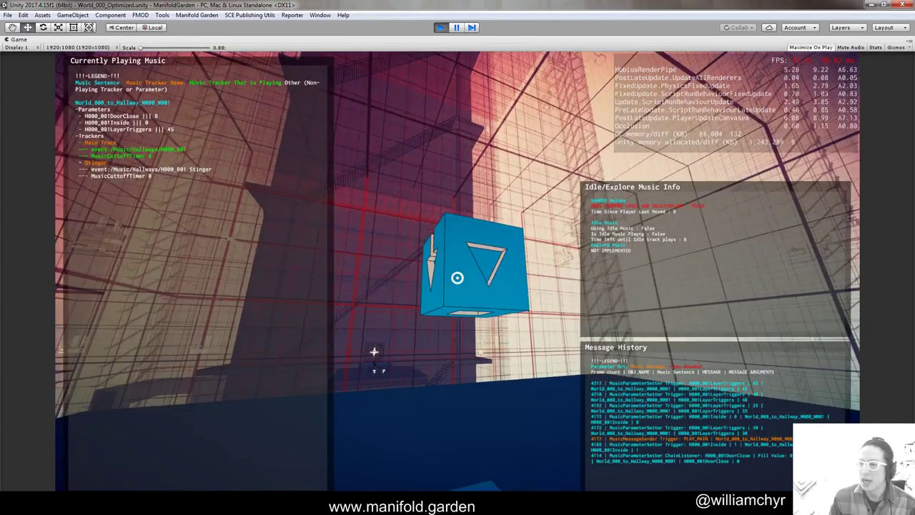
key(w)
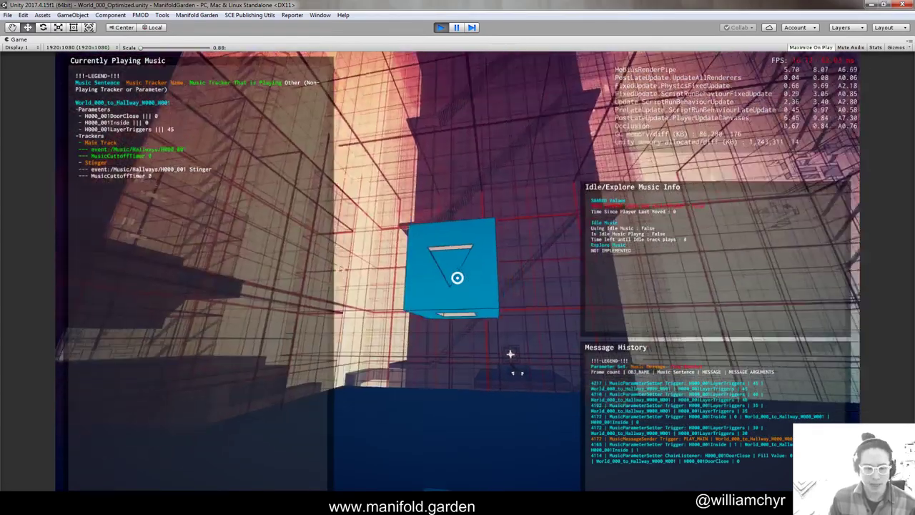
key(a)
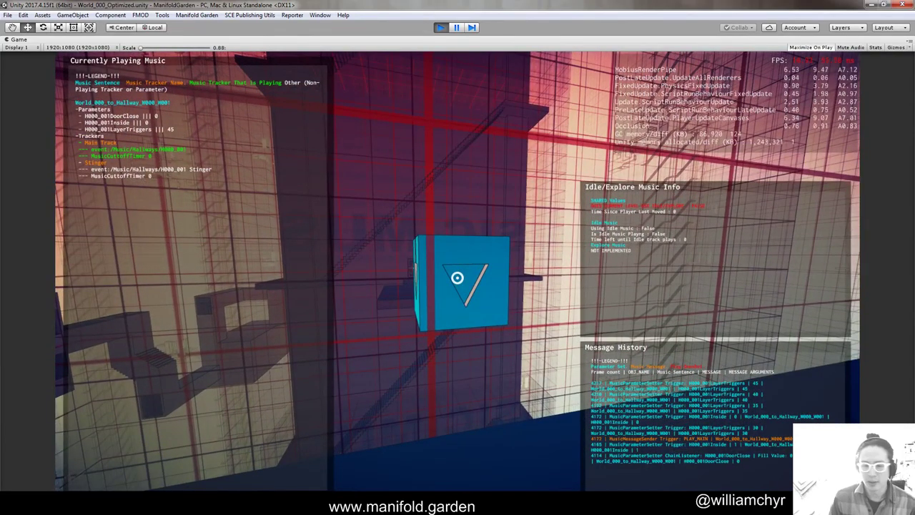
key(d)
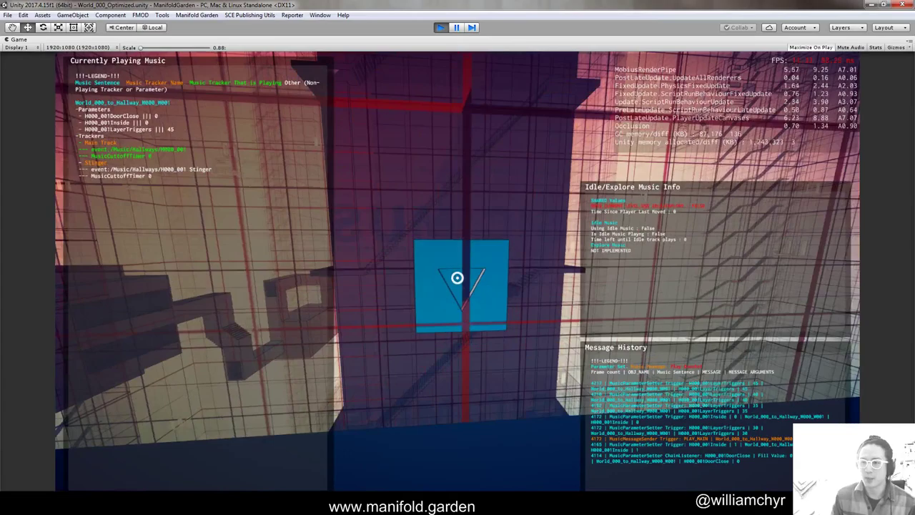
key(w)
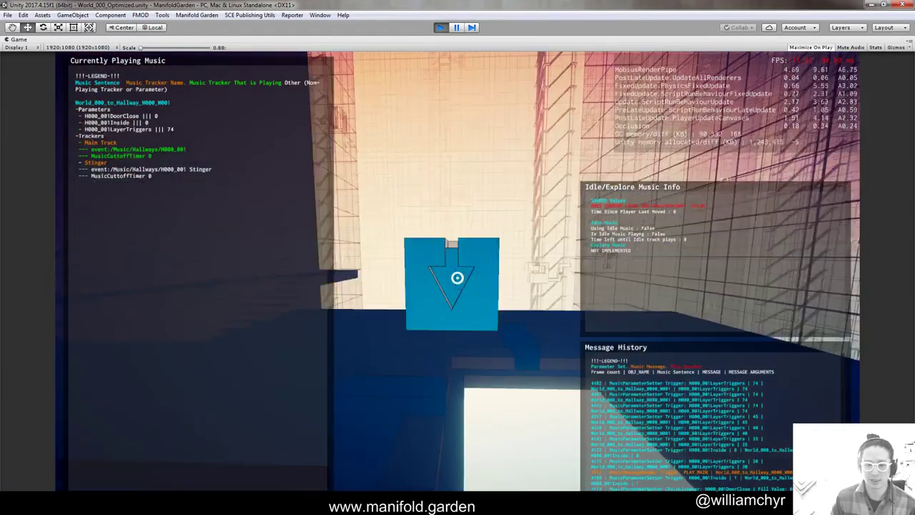
click(458, 278)
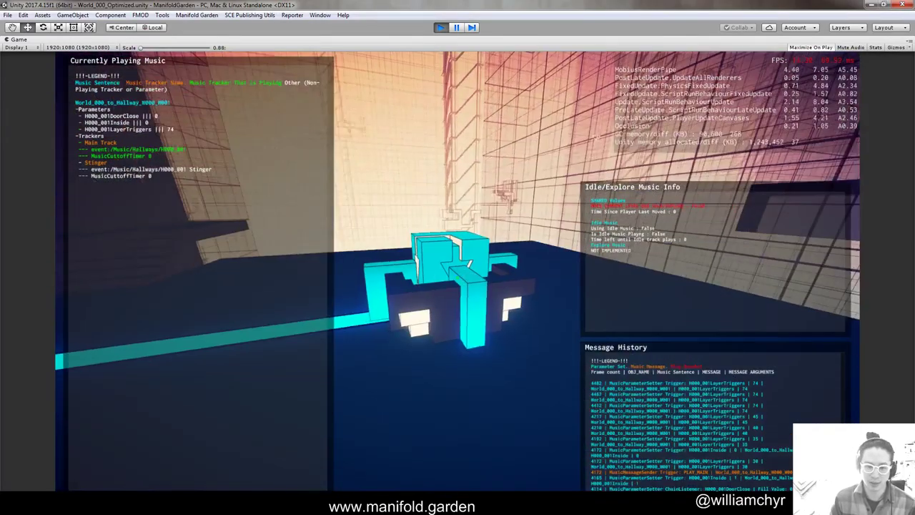
key(w)
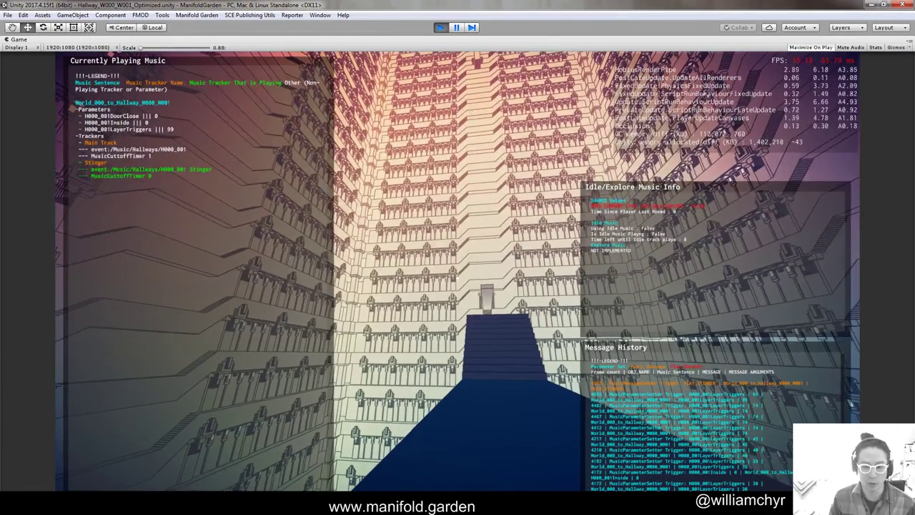
Save the game from the pause menu and resume play
key(Escape)
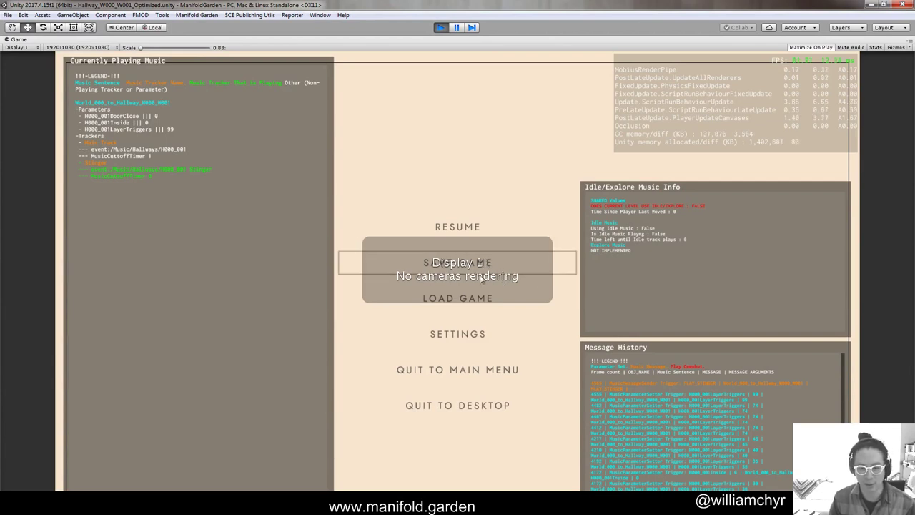
click(465, 264)
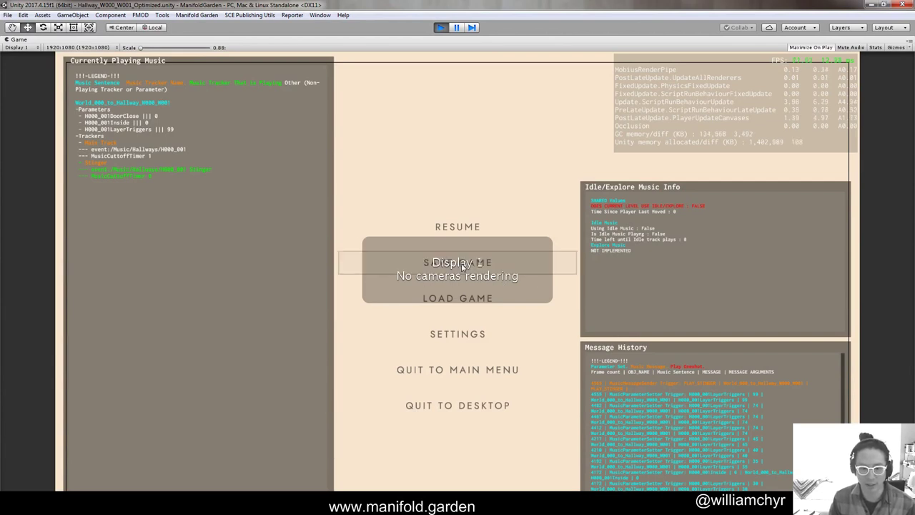
click(473, 385)
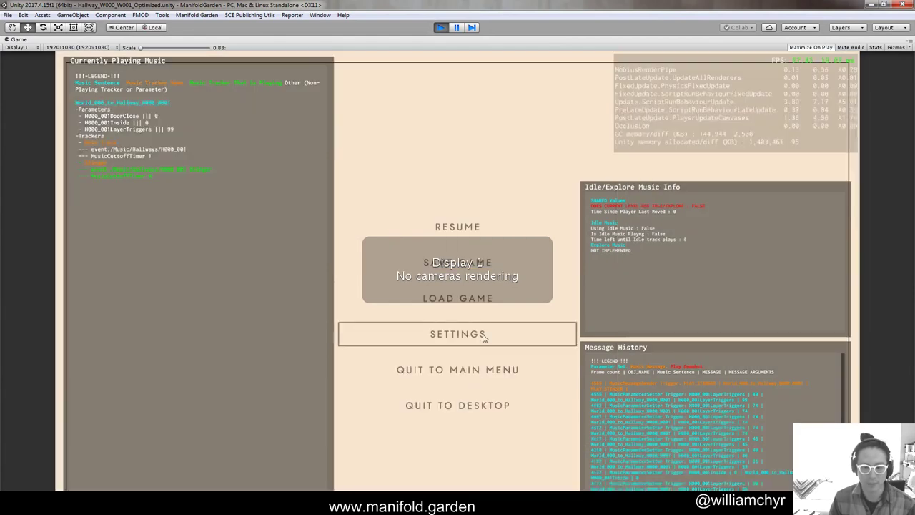
click(457, 231)
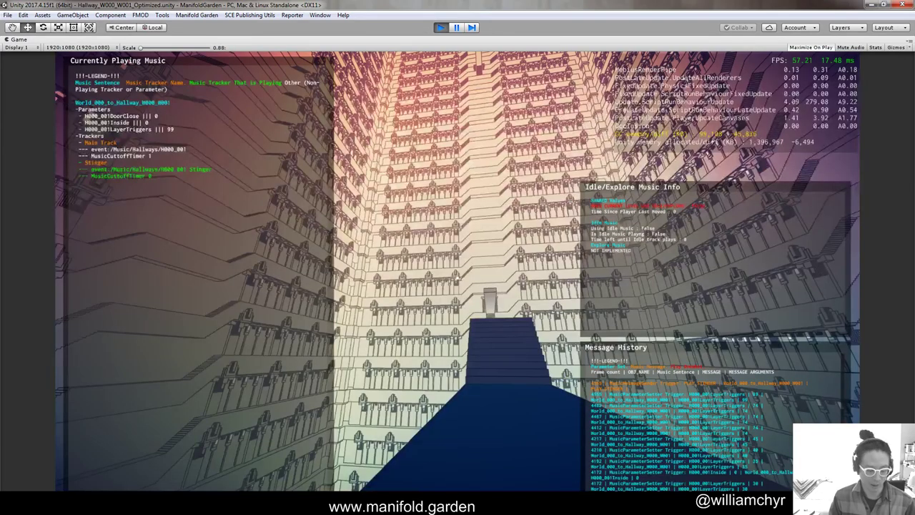
Open the Music Save Data Debug Panel with show_debug_panel and look through its pages for the World_000_to_Hallway_W000_W001 entry
key(grave)
text(show_)
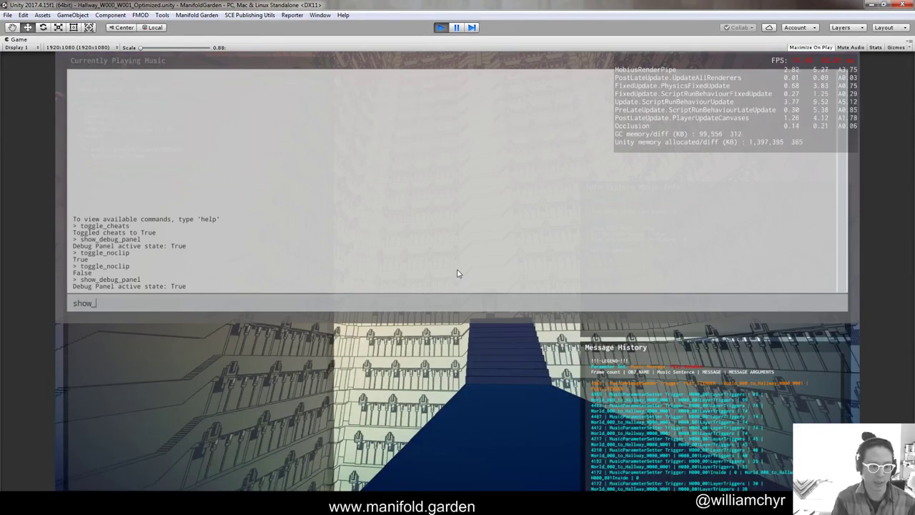
text(debug_panel)
key(Return)
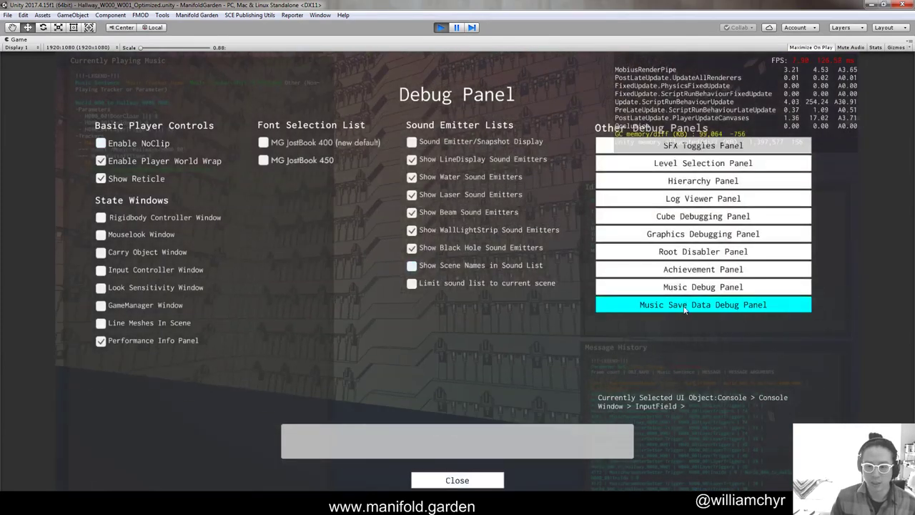
click(684, 305)
click(414, 447)
click(415, 448)
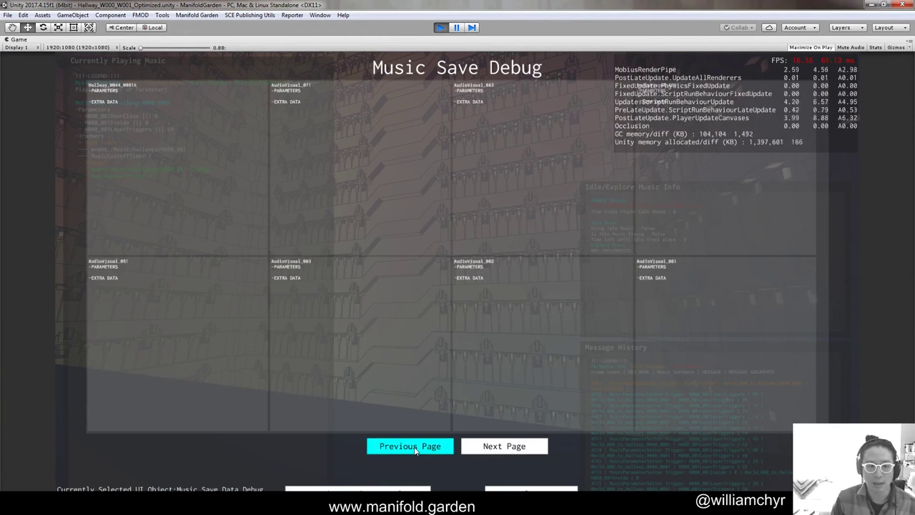
click(415, 448)
click(414, 448)
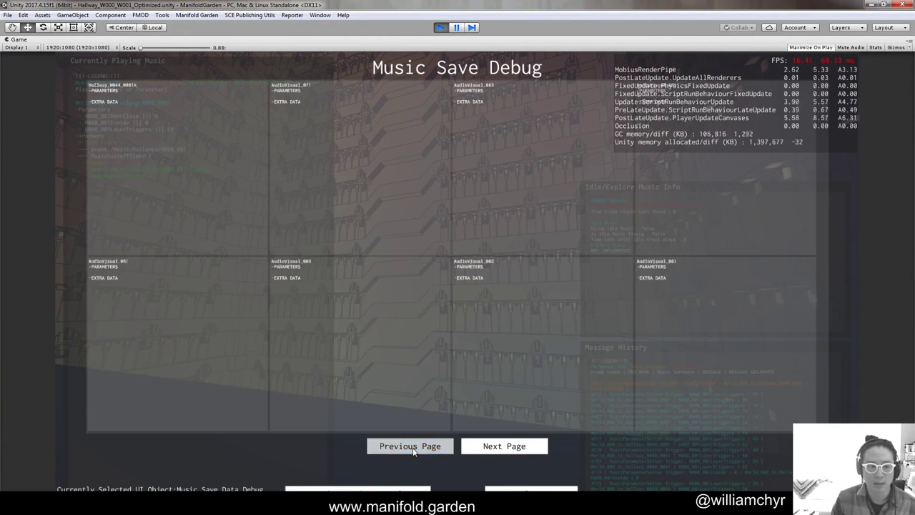
click(527, 446)
click(530, 446)
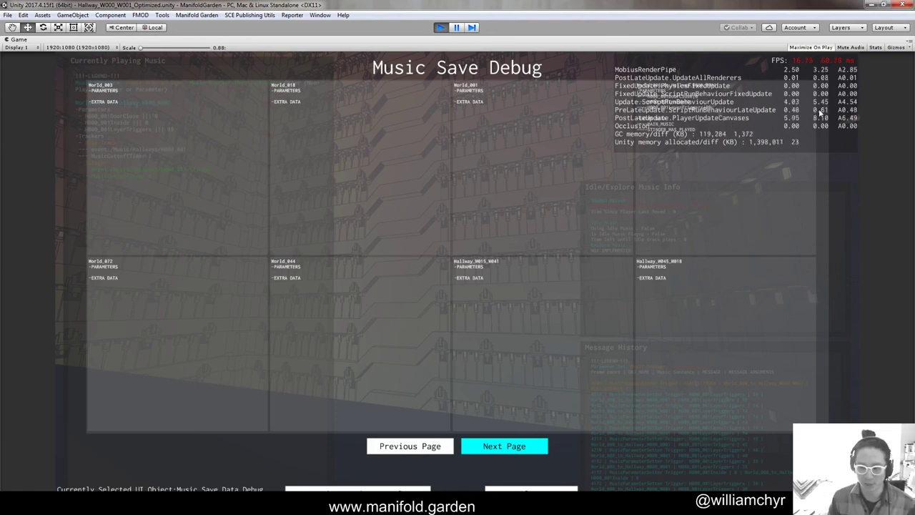
Leave the save-data debug panel and hide the performance readout with the console command toggle_performance_info_panel
key(grave)
text(show_d)
key(grave)
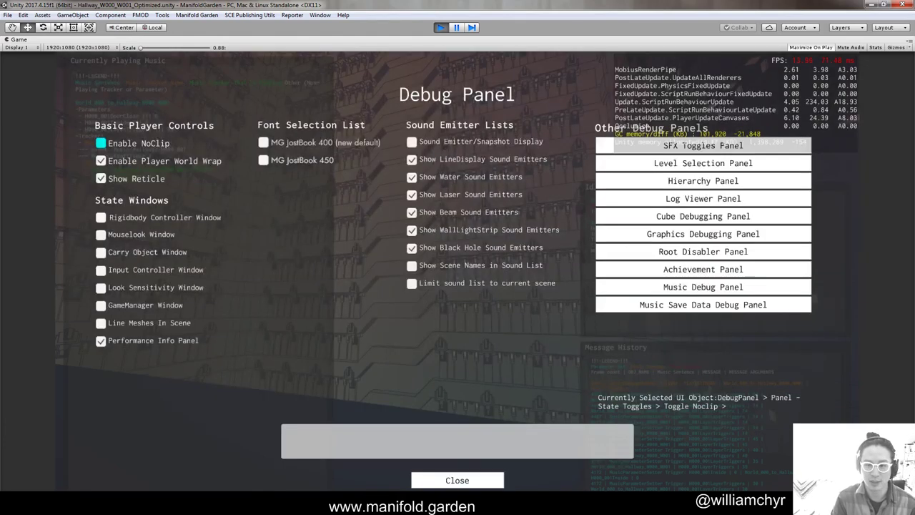
key(grave)
text(toggle_p)
key(BackSpace)
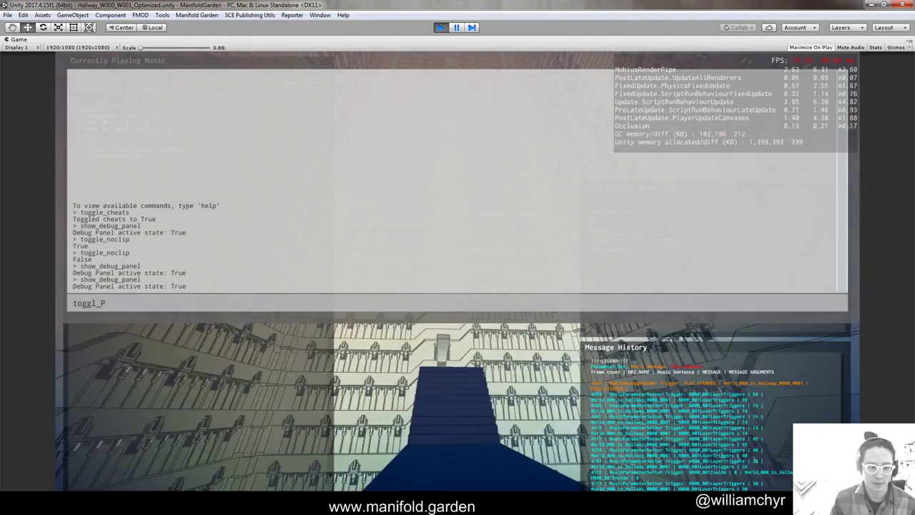
key(grave)
key(grave)
text(tog)
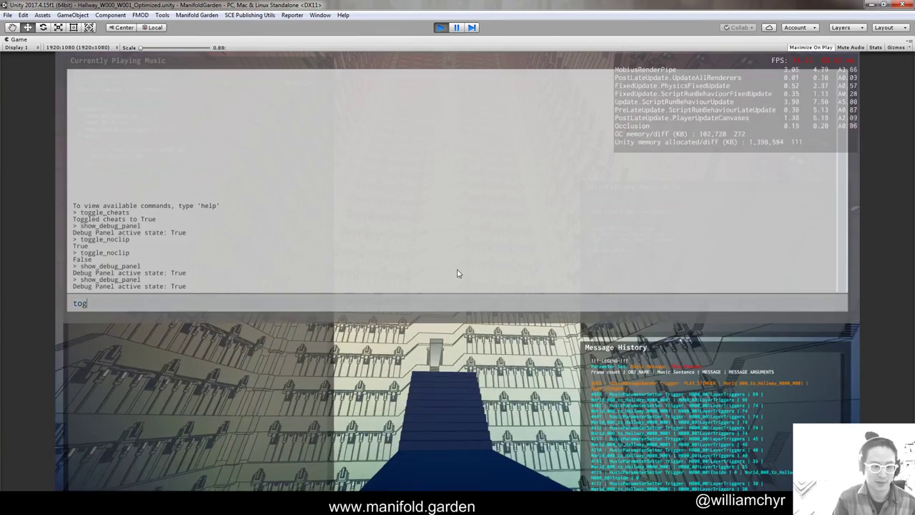
text(gle)
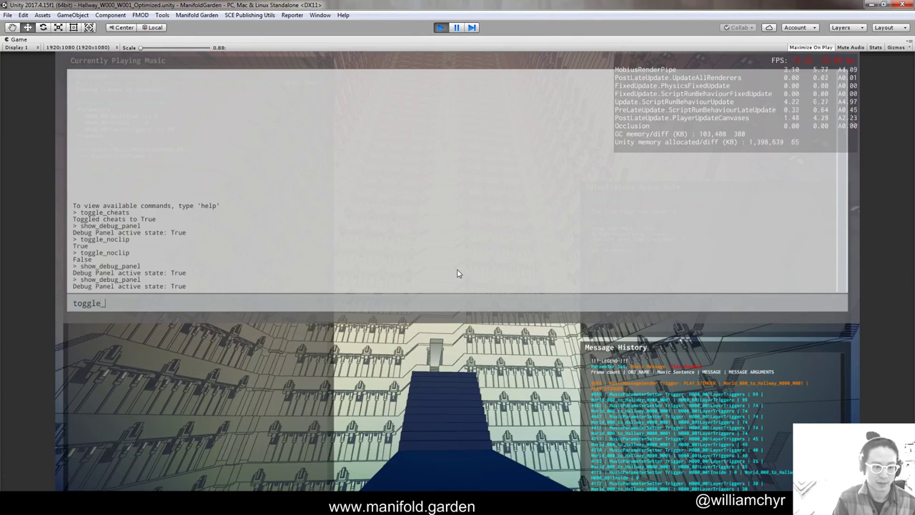
text(_pe)
key(Tab)
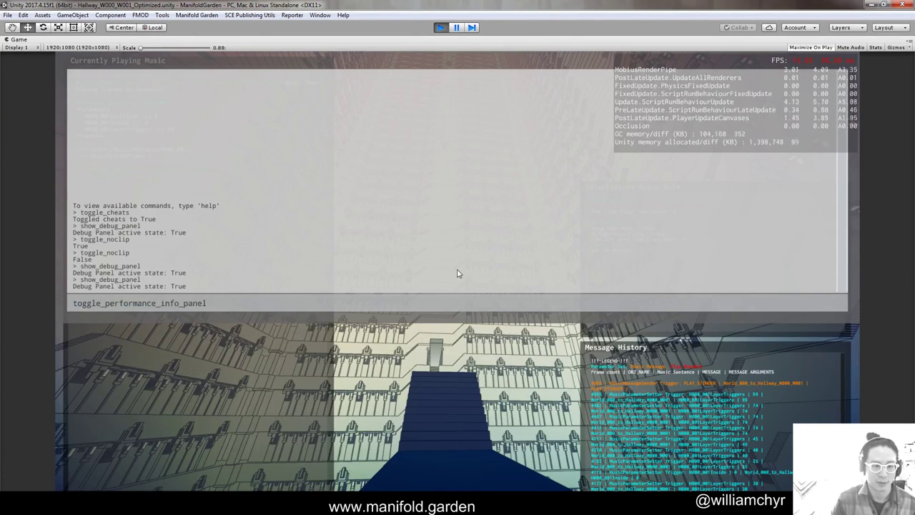
key(Return)
key(grave)
Run show_debug_panel again and reopen the Music Save Data Debug Panel to view the World_000_to_Hallway_W000_W001 entry unobstructed
key(grave)
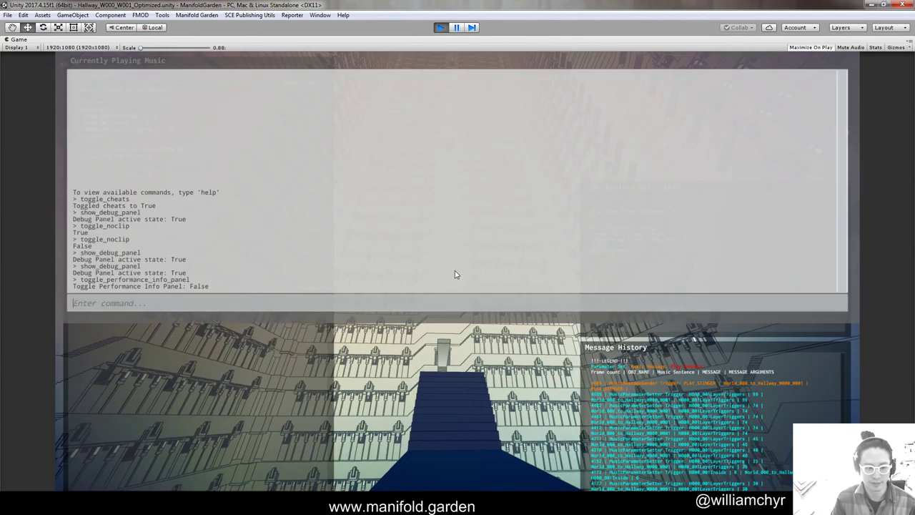
text(show_)
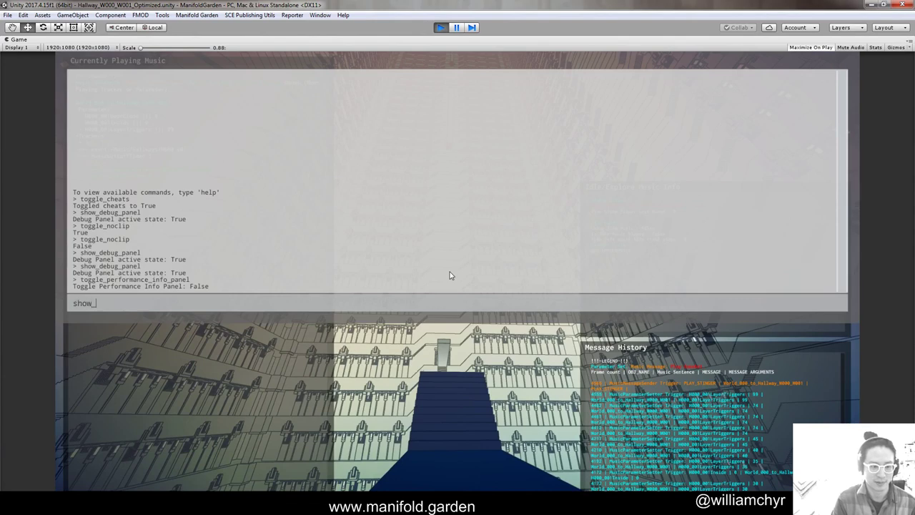
text(debug_panel)
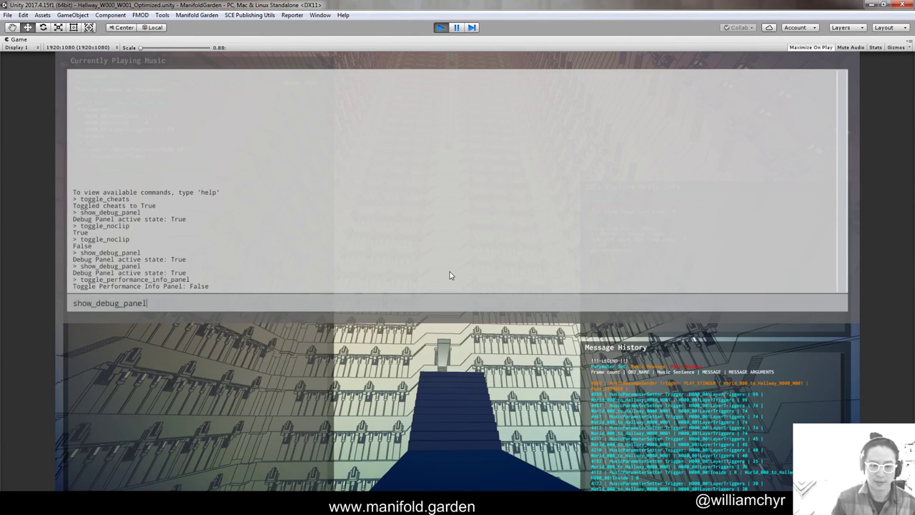
key(Return)
click(630, 305)
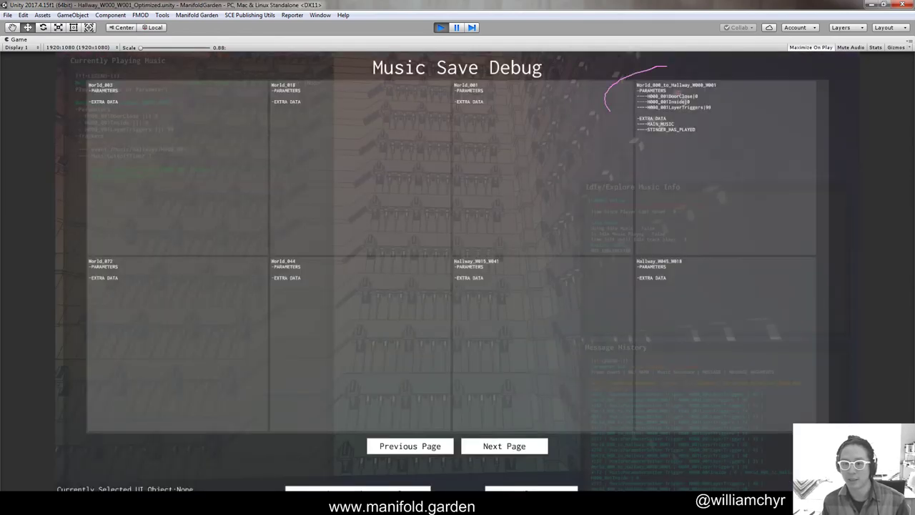
Examine the World_000_to_Hallway_W000_W001 save entry up close, marking its name, parameters, LayerTriggers value and extra data, and leave the magnified view
drag(610, 111, 761, 96)
scroll(714, 71, up, 3)
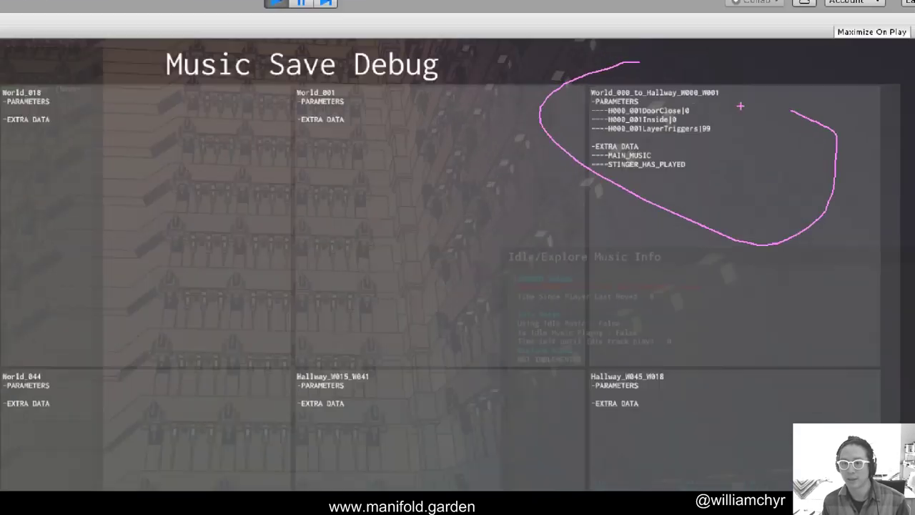
scroll(714, 72, down, 2)
drag(564, 101, 721, 101)
drag(581, 119, 648, 116)
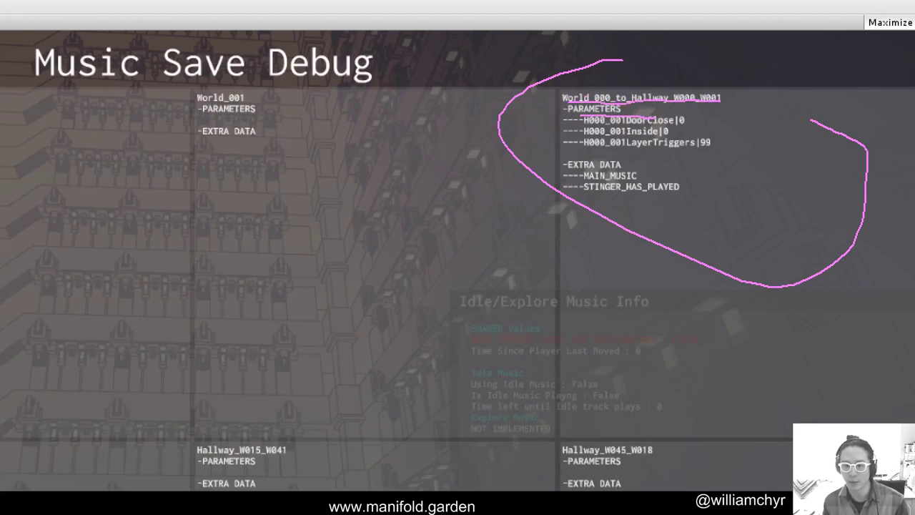
drag(685, 152, 710, 151)
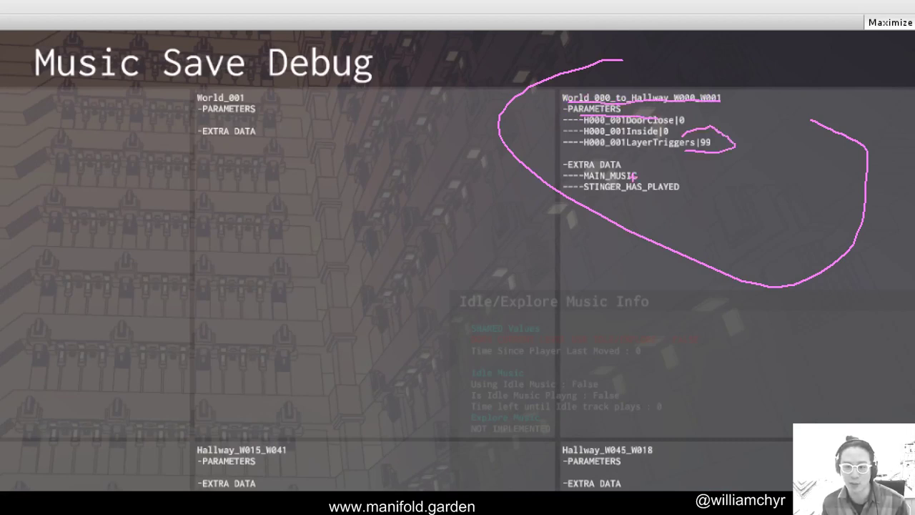
mouse_move(551, 166)
mouse_down()
mouse_move(724, 206)
mouse_move(529, 216)
mouse_move(490, 182)
mouse_up()
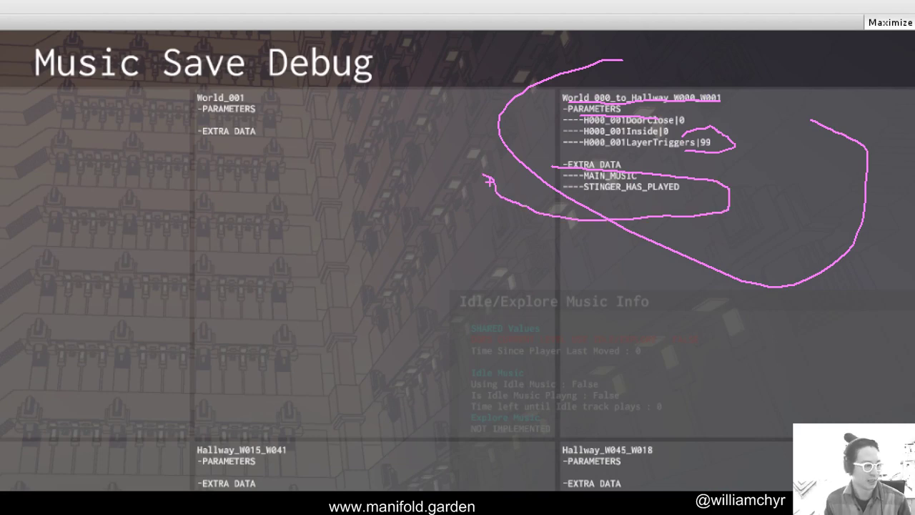
key(Escape)
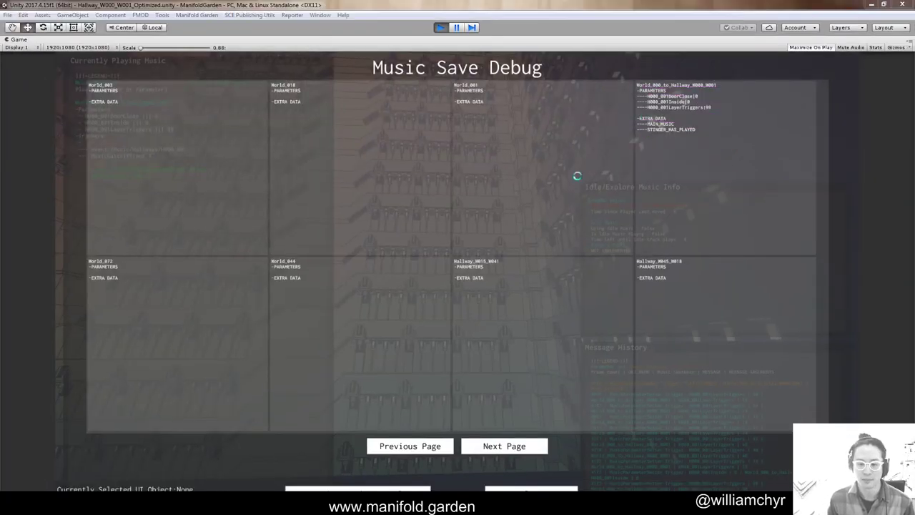
Close the Music Save Debug panel and quit the current playthrough to the title screen, confirming the prompt
click(531, 489)
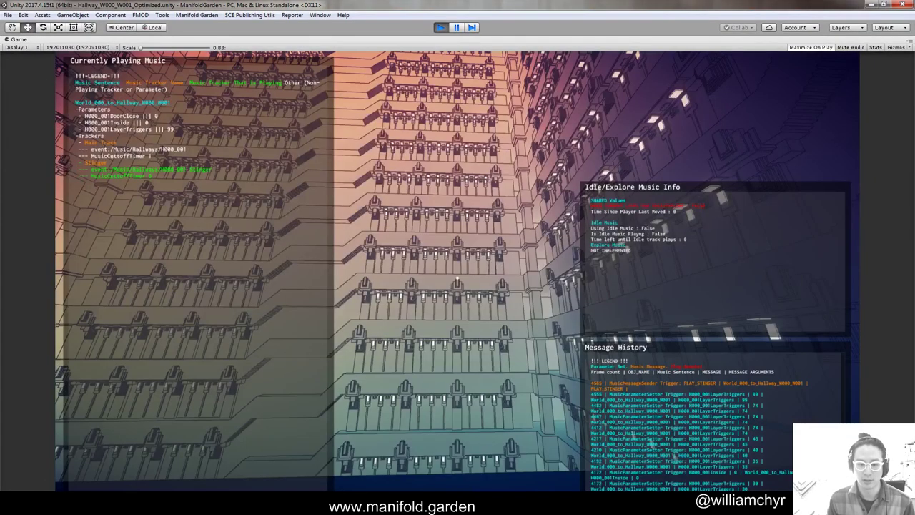
key(Escape)
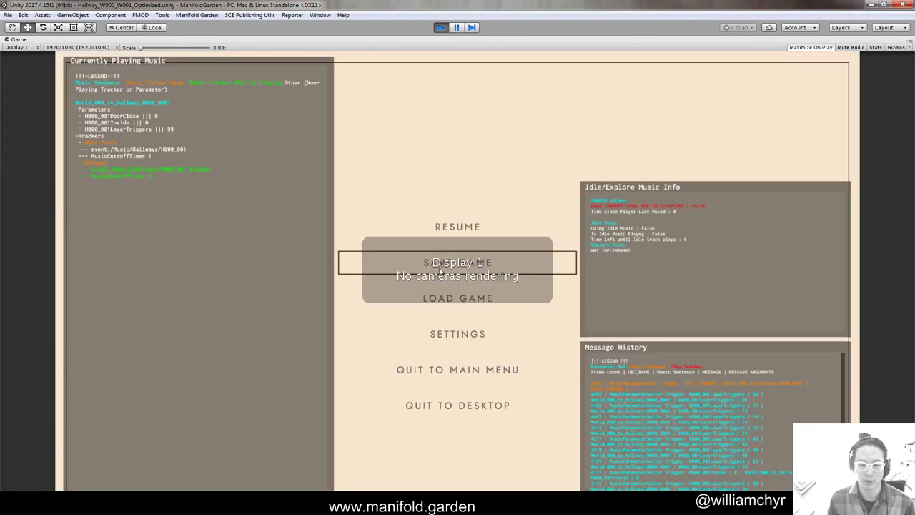
click(452, 370)
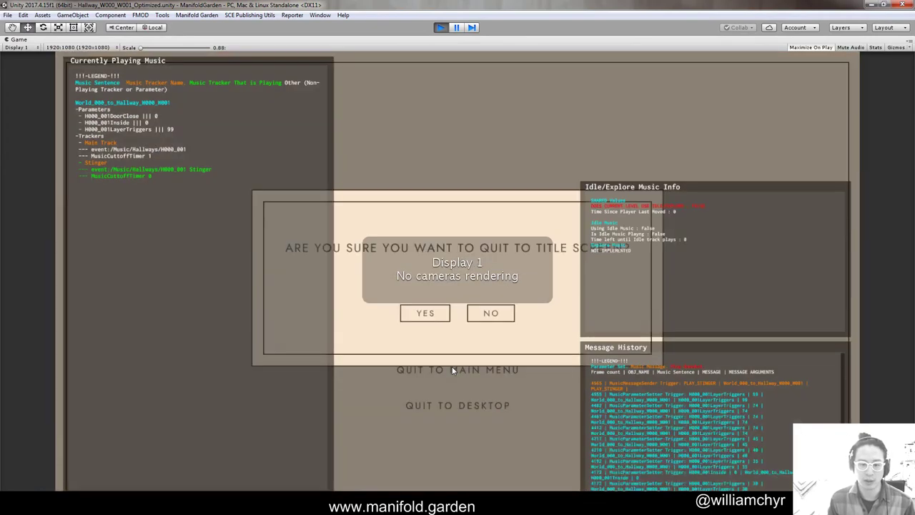
click(427, 315)
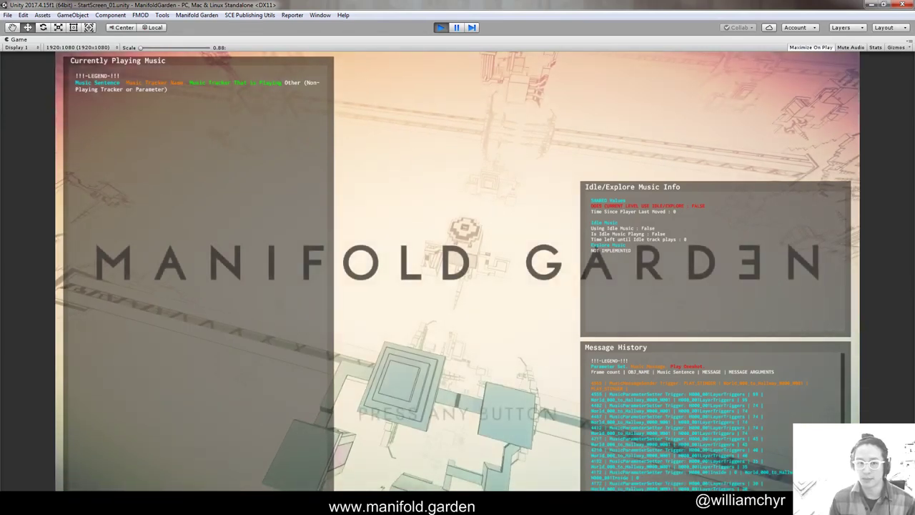
Start a new game from the title screen in save slot 2, overwriting its existing save
click(486, 257)
click(458, 281)
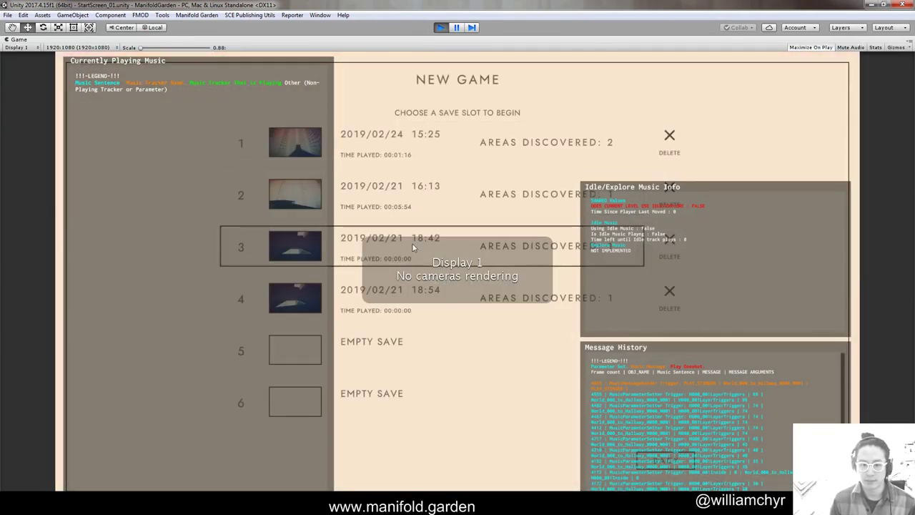
click(414, 211)
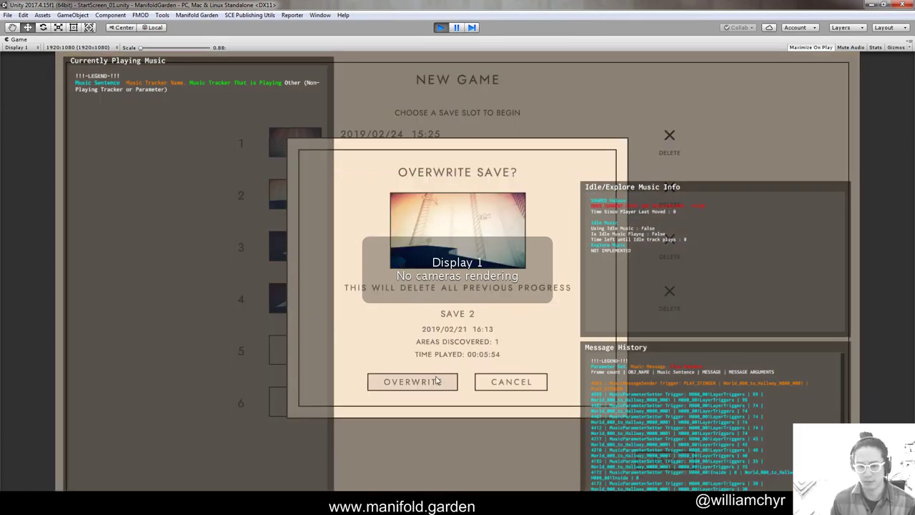
click(413, 381)
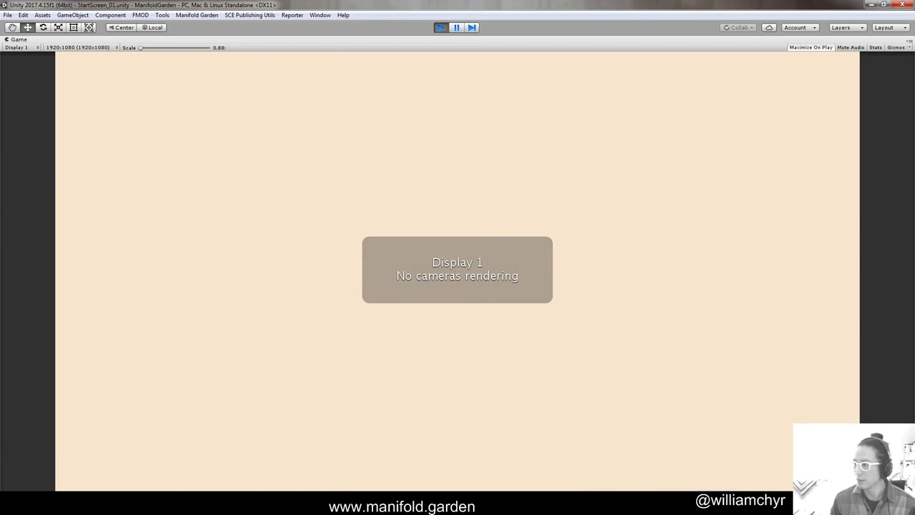